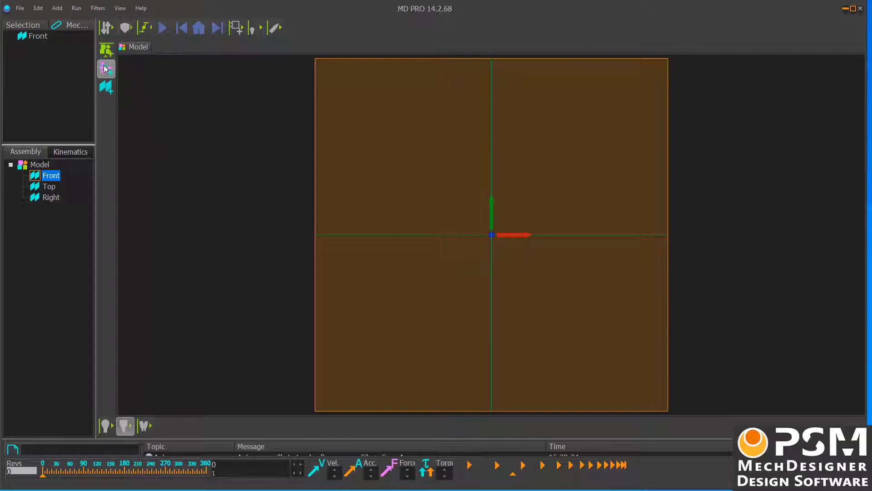
Step: Add a mechanism on the Front plane and open its base part for editing
{"action": "left_click", "coordinate": [106, 68]}
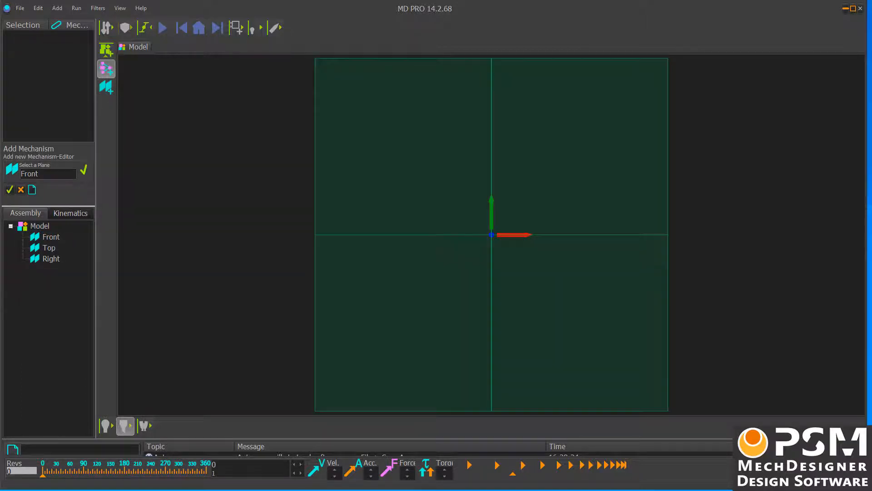
{"action": "left_click", "coordinate": [8, 190]}
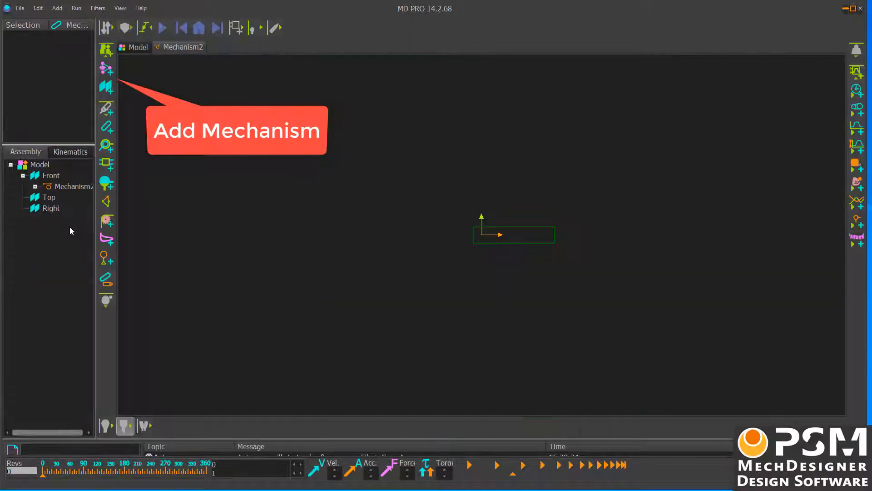
{"action": "double_click", "coordinate": [484, 246]}
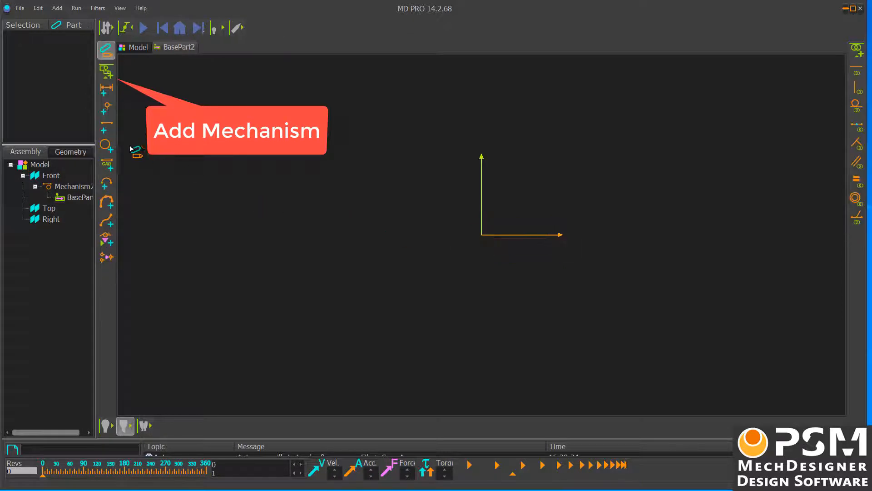
Step: Sketch a long line above the base part's origin, make it horizontal, and finish editing the part
{"action": "left_click", "coordinate": [106, 127]}
{"action": "left_click_drag", "start_coordinate": [246, 171], "coordinate": [532, 173]}
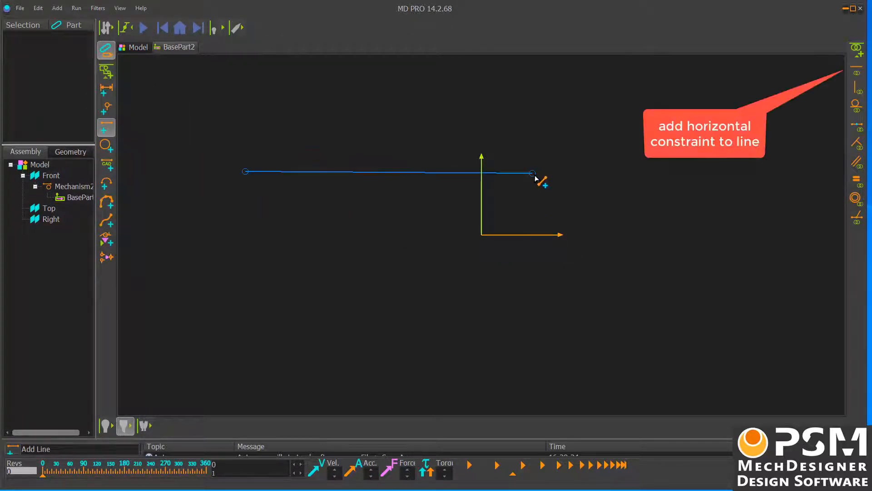
{"action": "left_click", "coordinate": [857, 69]}
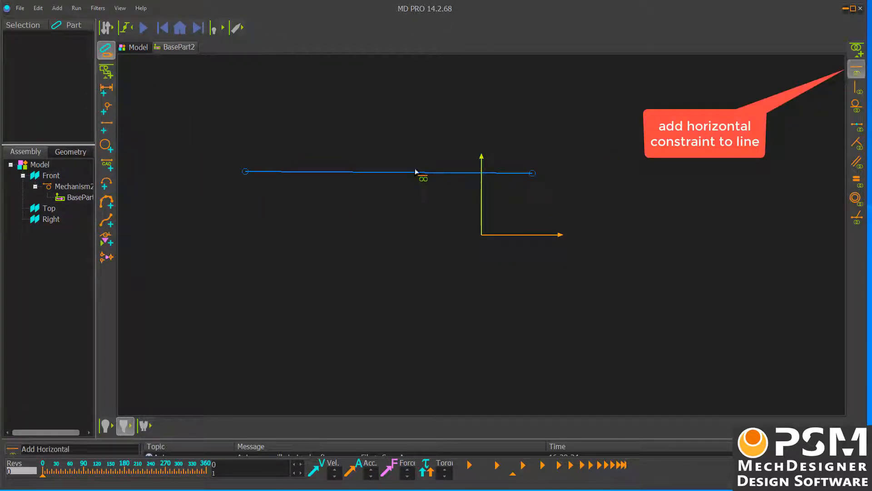
{"action": "left_click", "coordinate": [386, 173]}
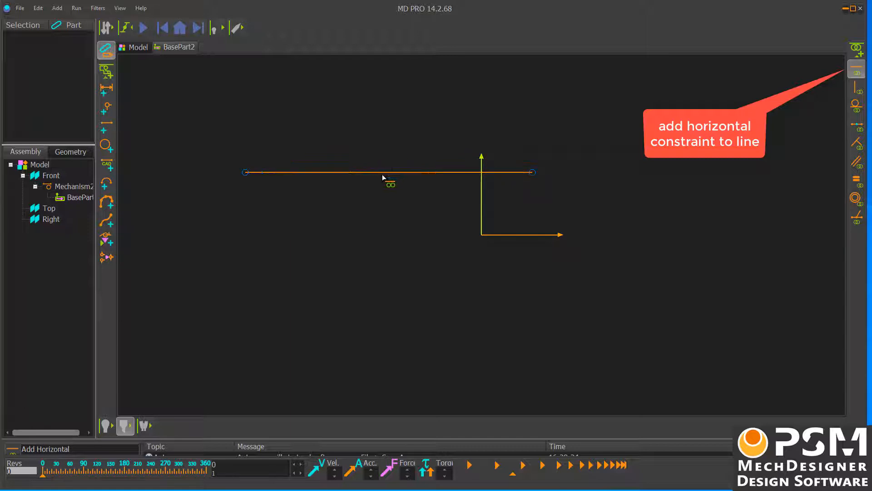
{"action": "left_click", "coordinate": [105, 50]}
Step: Add a short crank part rising diagonally from the left endpoint of the base line
{"action": "left_click", "coordinate": [107, 132]}
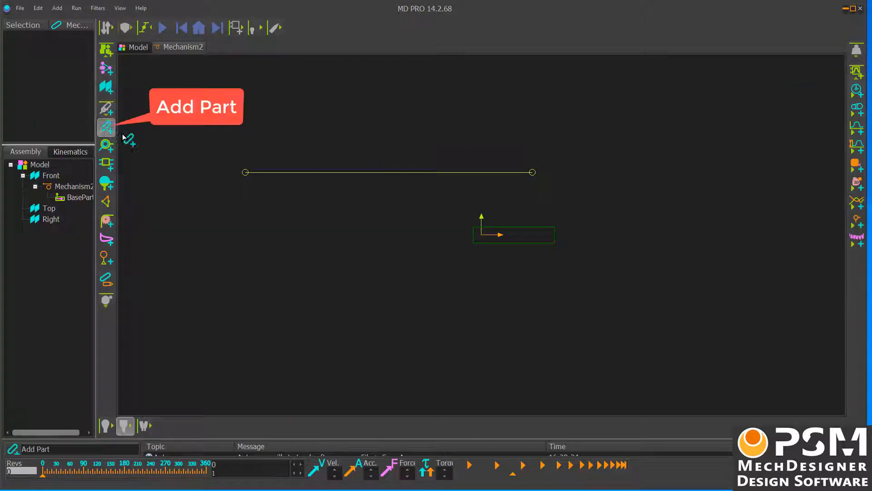
{"action": "left_click", "coordinate": [245, 173]}
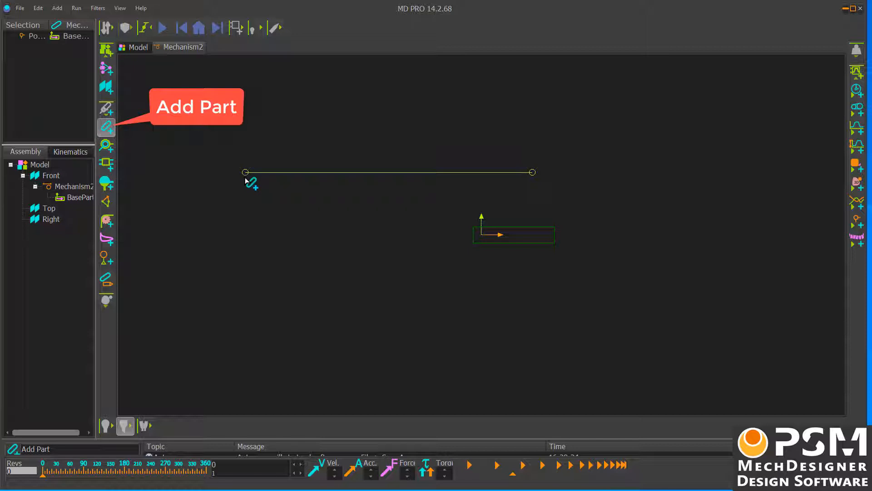
{"action": "left_click", "coordinate": [290, 124]}
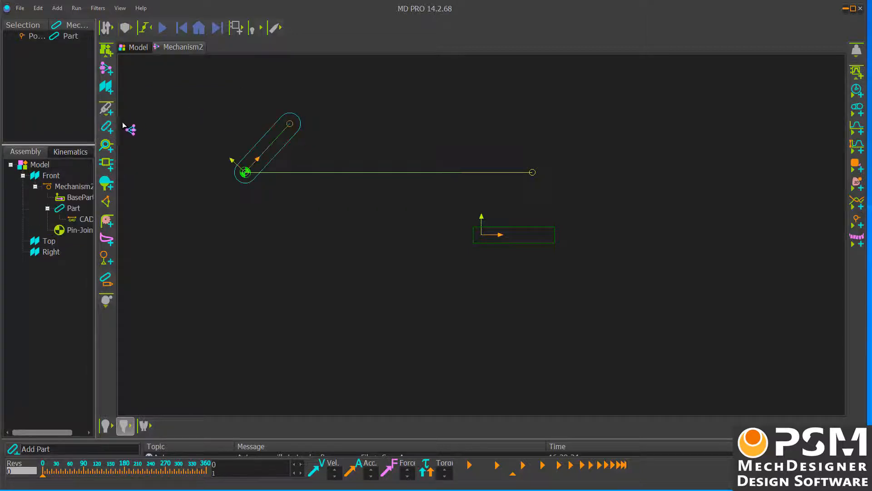
Step: Add a longer connecting-rod part near the crank's free end and join the two with a pin-joint
{"action": "left_click", "coordinate": [107, 128]}
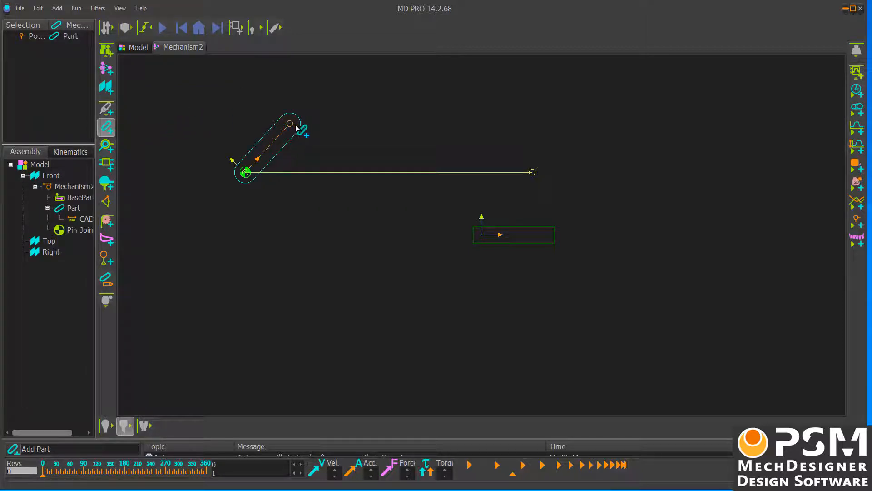
{"action": "left_click", "coordinate": [459, 135]}
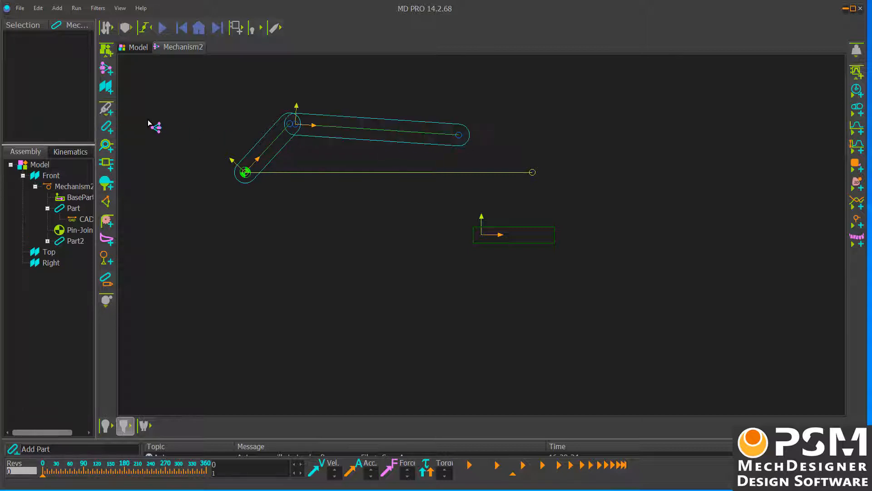
{"action": "left_click", "coordinate": [107, 144]}
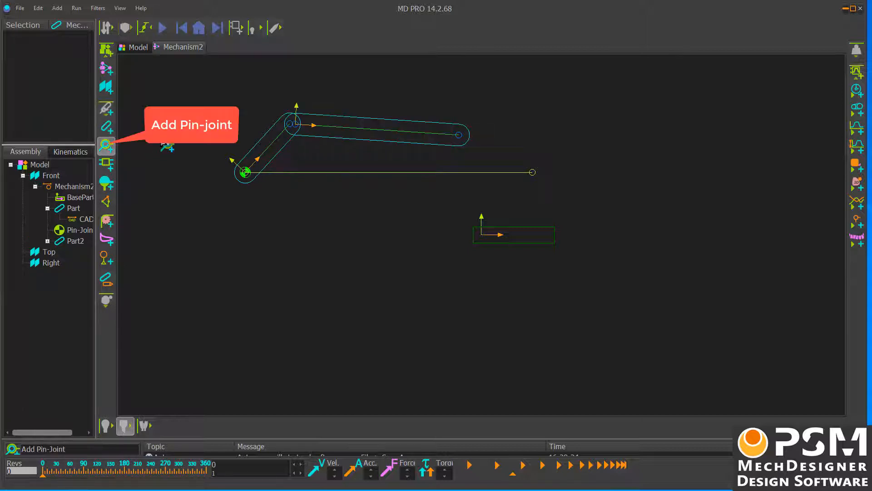
{"action": "left_click", "coordinate": [295, 131]}
Step: Add a slider part from the connecting rod's free end onto the horizontal base line
{"action": "left_click", "coordinate": [107, 127]}
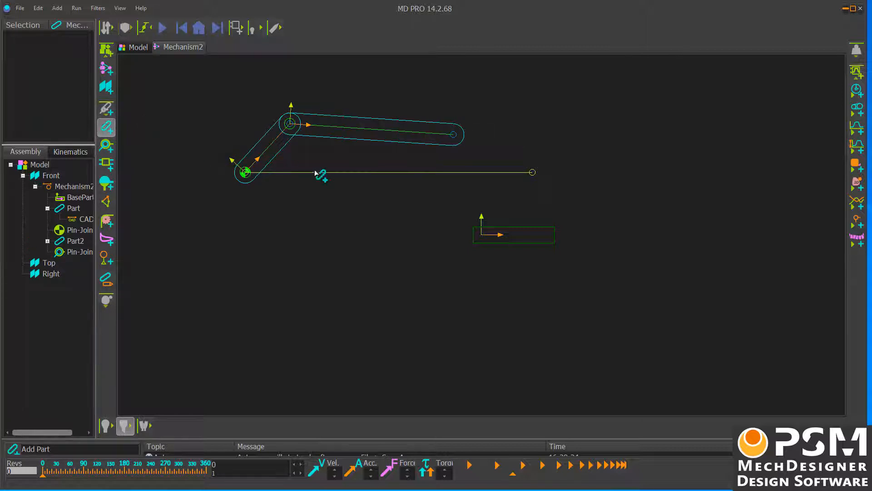
{"action": "left_click", "coordinate": [454, 134]}
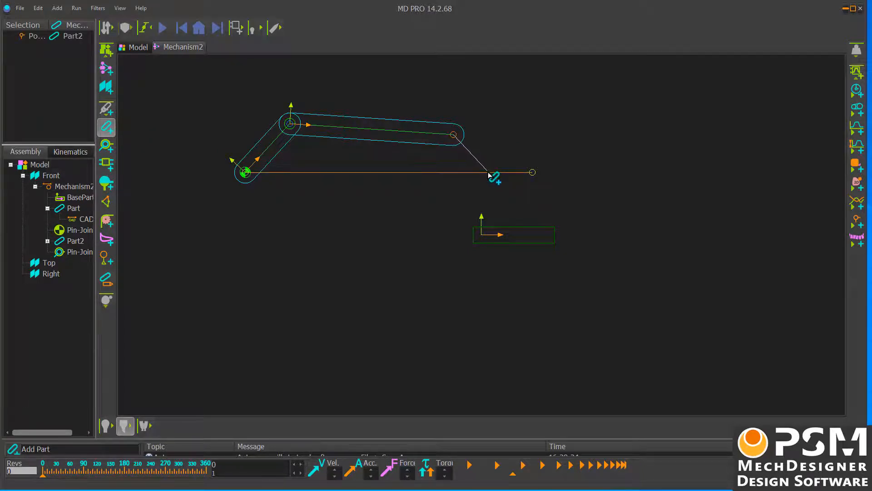
{"action": "left_click", "coordinate": [488, 172]}
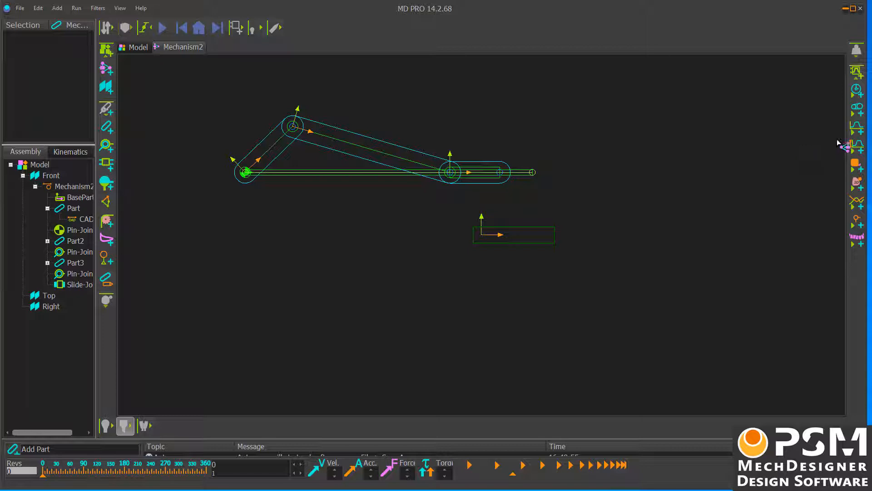
Step: Add a Motion-Dimension FB at the crank's base pin-joint, between the base line and the crank's centre line
{"action": "left_click", "coordinate": [857, 145]}
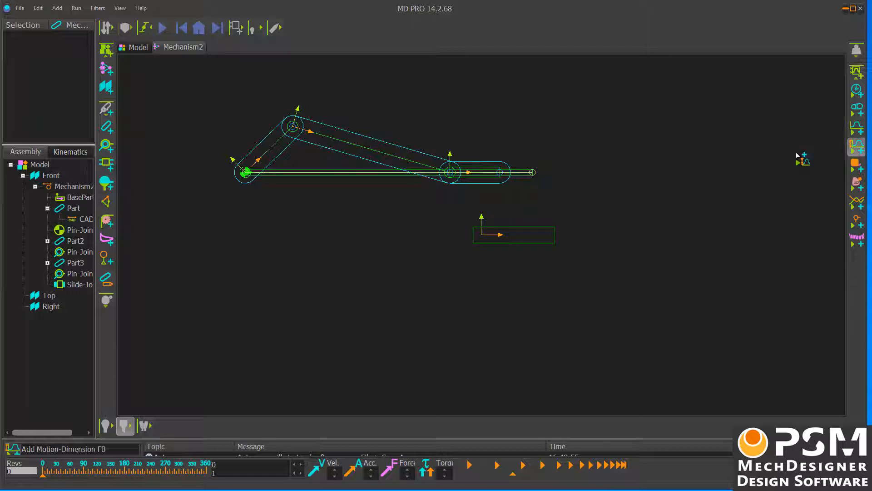
{"action": "left_click", "coordinate": [244, 173]}
{"action": "left_click", "coordinate": [286, 173]}
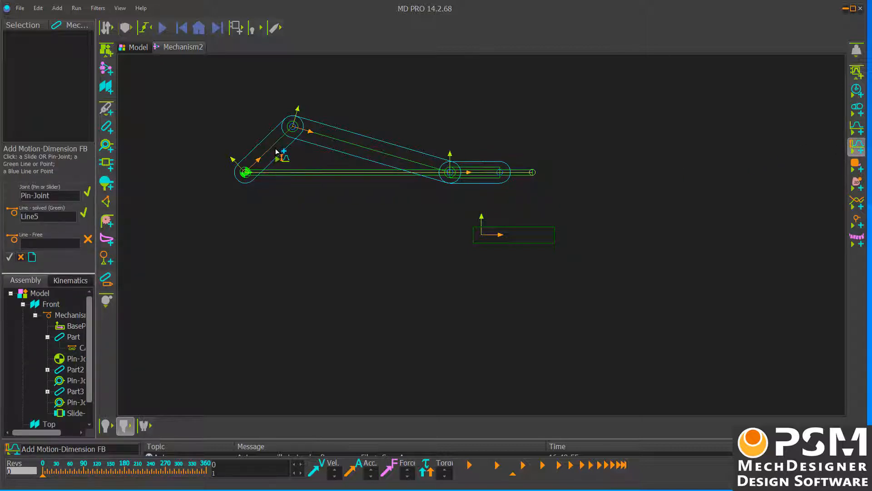
{"action": "left_click", "coordinate": [276, 150]}
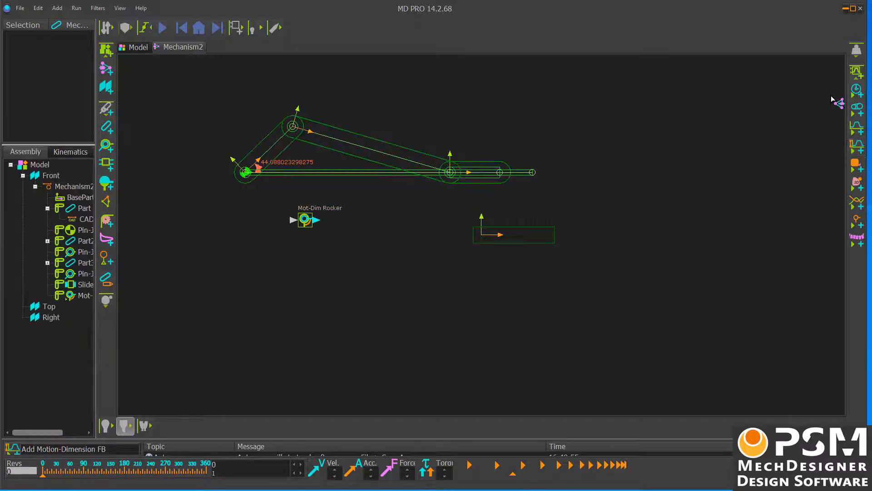
Step: Add a Linear-Motion FB, connect it to the crank's Mot-Dim Rocker, and test-run the mechanism from its home position
{"action": "left_click", "coordinate": [857, 90]}
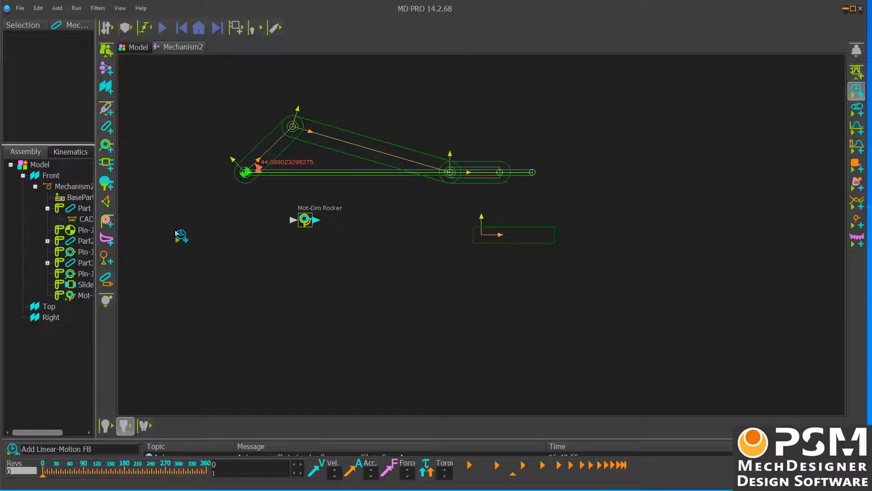
{"action": "left_click", "coordinate": [177, 233]}
{"action": "left_click_drag", "start_coordinate": [193, 242], "coordinate": [294, 221]}
{"action": "left_click_drag", "start_coordinate": [196, 246], "coordinate": [292, 226]}
{"action": "left_click", "coordinate": [159, 28]}
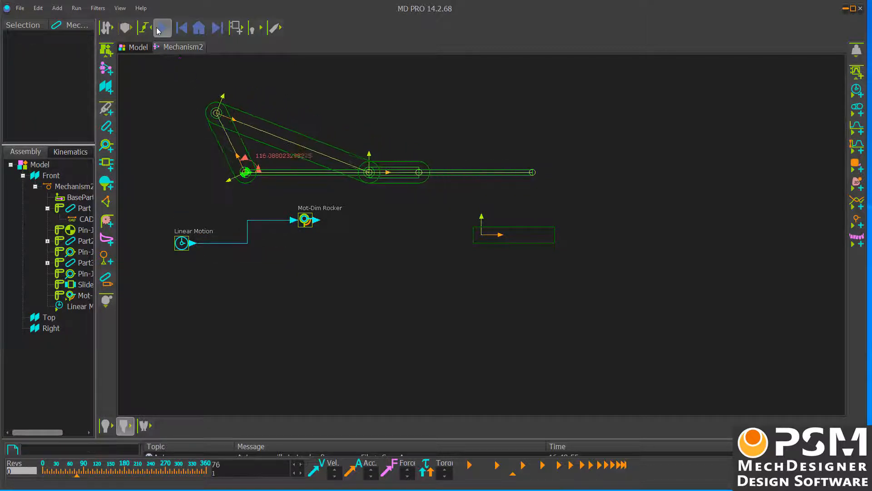
{"action": "left_click", "coordinate": [199, 28]}
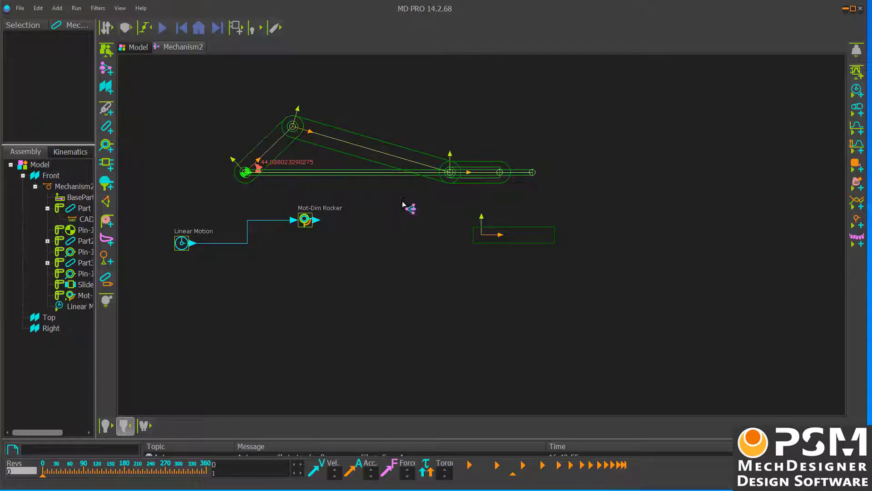
Step: In the slider part, sketch a line above its X-axis, make it horizontal, and finish editing the part
{"action": "double_click", "coordinate": [488, 188]}
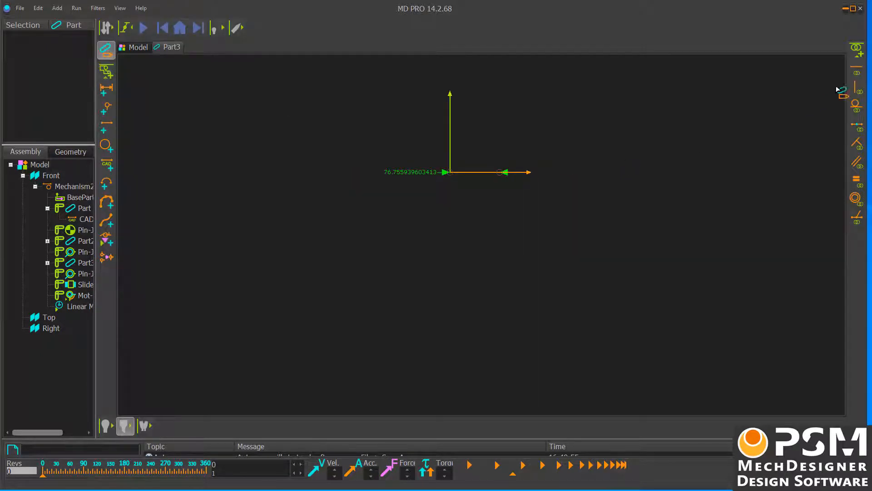
{"action": "left_click", "coordinate": [106, 128]}
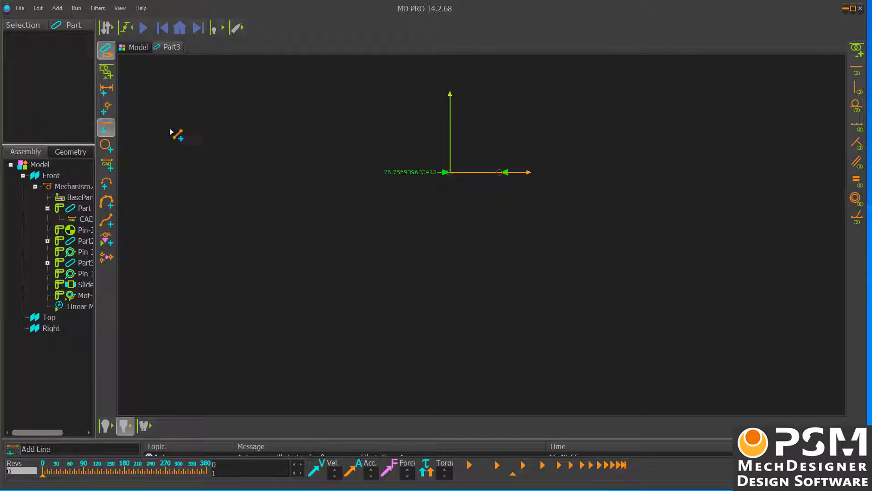
{"action": "left_click", "coordinate": [605, 136]}
{"action": "left_click", "coordinate": [857, 69]}
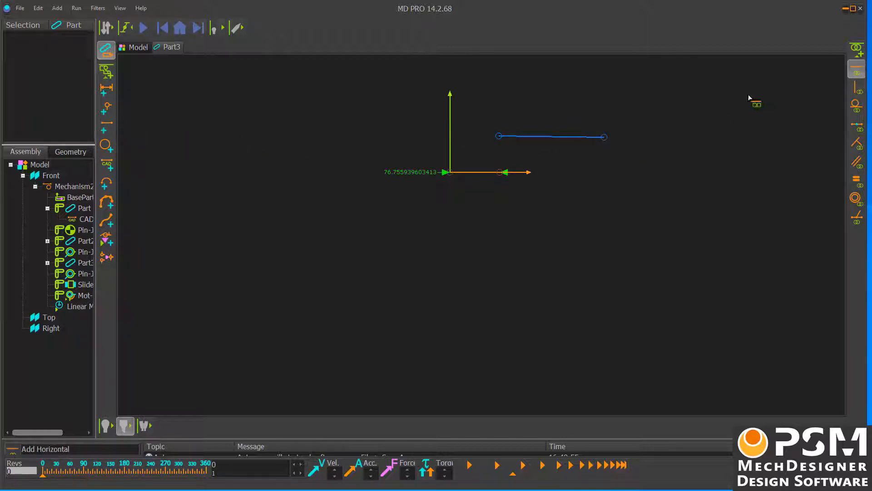
{"action": "left_click", "coordinate": [552, 139]}
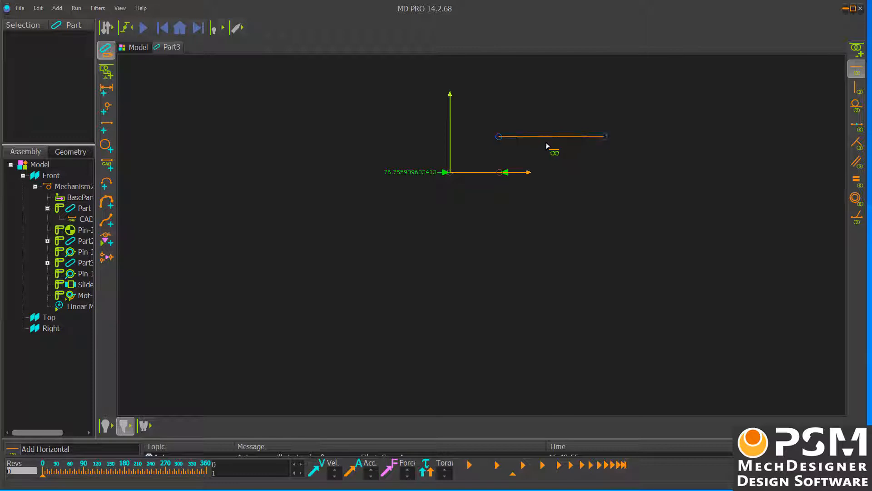
{"action": "left_click", "coordinate": [103, 53]}
Step: Add a rocker part sloping down to the right from the left endpoint of the slider's new line
{"action": "left_click", "coordinate": [106, 127]}
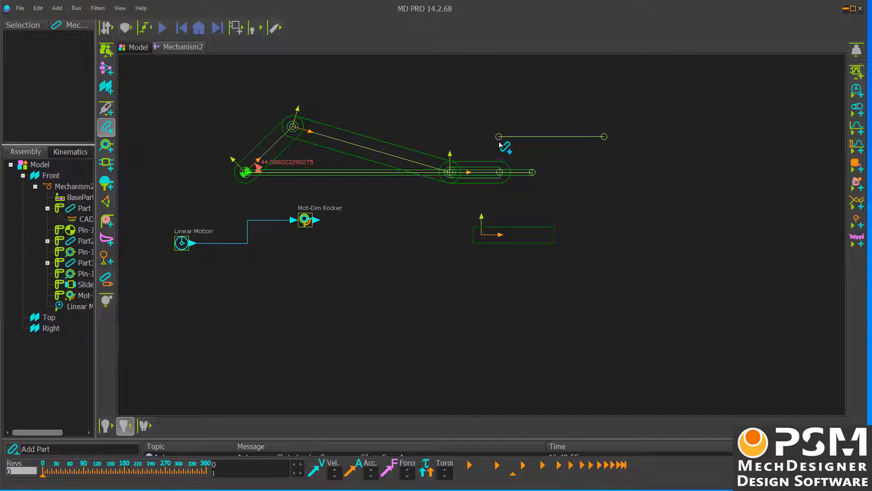
{"action": "left_click_drag", "start_coordinate": [499, 143], "coordinate": [608, 190]}
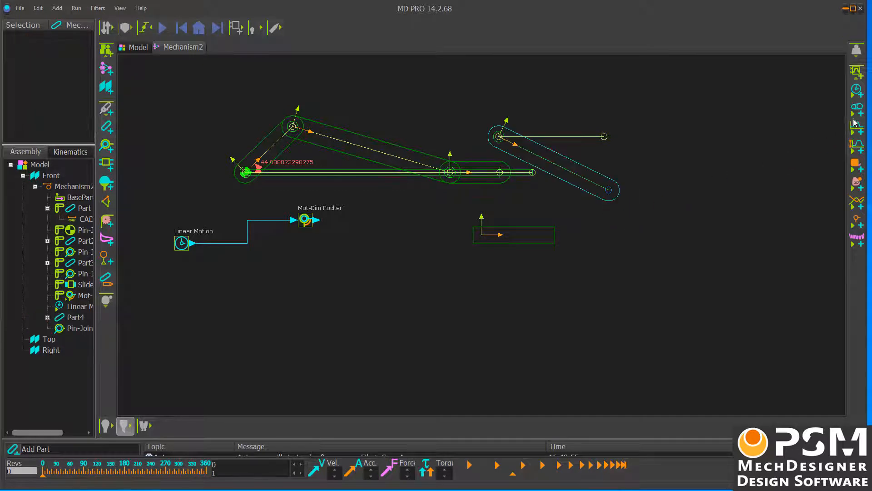
Step: Place a Motion FB just below the new rocker's pin-joint and clear the selection of the rocker's centre line
{"action": "left_click", "coordinate": [856, 126]}
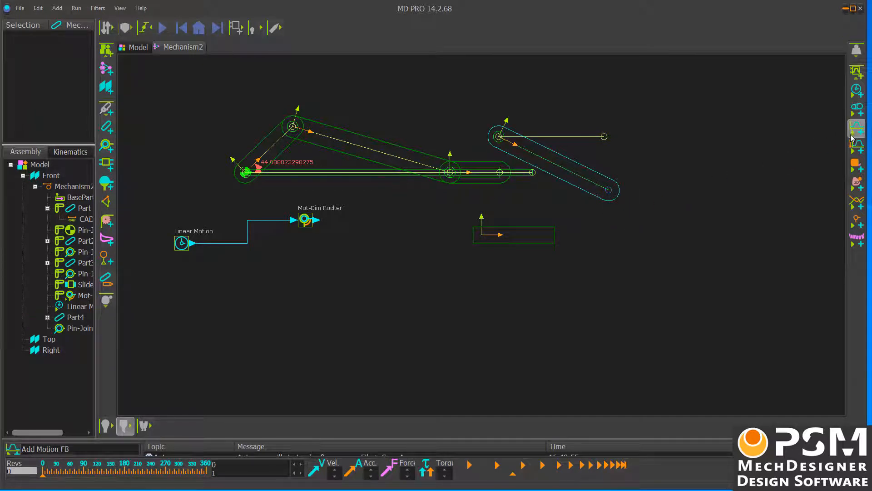
{"action": "left_click", "coordinate": [495, 145]}
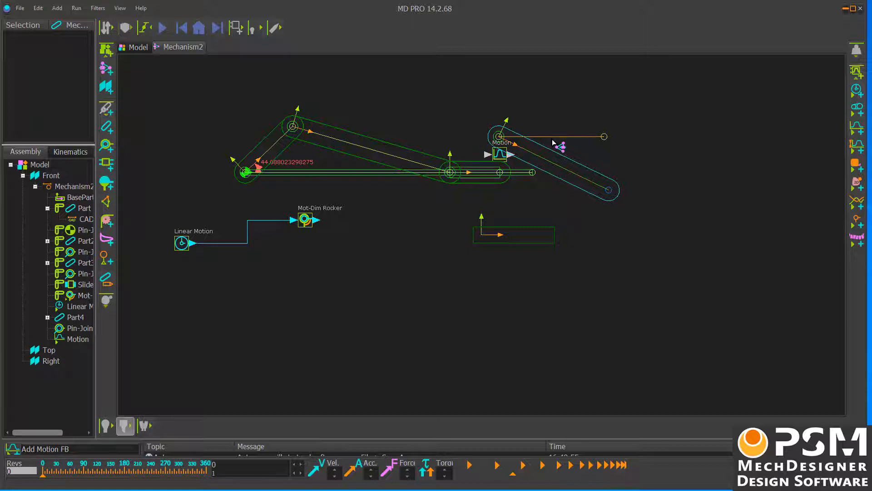
{"action": "left_click", "coordinate": [546, 155]}
{"action": "left_click", "coordinate": [542, 157]}
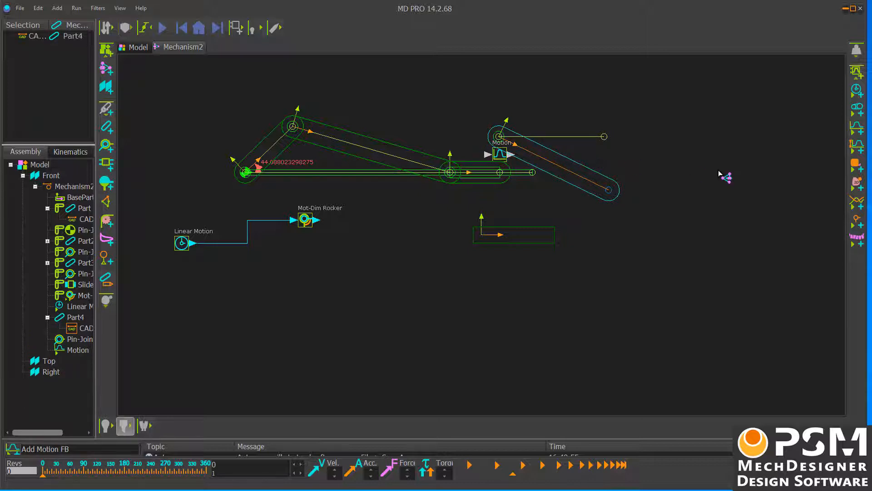
{"action": "right_click", "coordinate": [719, 173]}
{"action": "left_click", "coordinate": [732, 177]}
Step: Add a Motion-Dimension FB at the rocker's pin-joint, between the slider's upper line and the rocker's centre line
{"action": "left_click", "coordinate": [857, 145]}
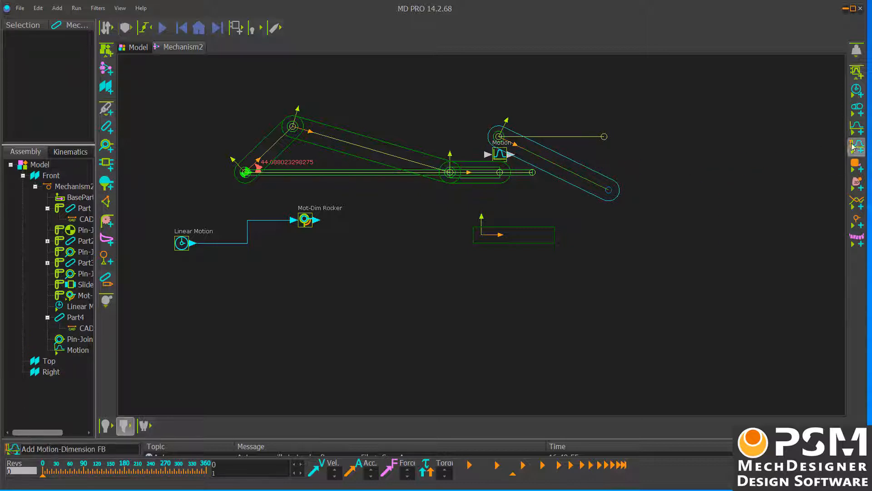
{"action": "left_click", "coordinate": [503, 134]}
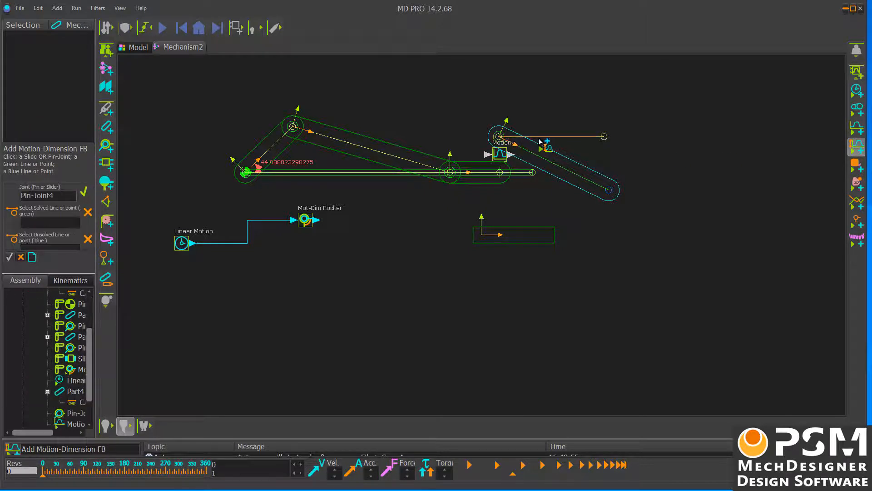
{"action": "left_click", "coordinate": [539, 137]}
{"action": "left_click", "coordinate": [547, 159]}
{"action": "left_click", "coordinate": [629, 168]}
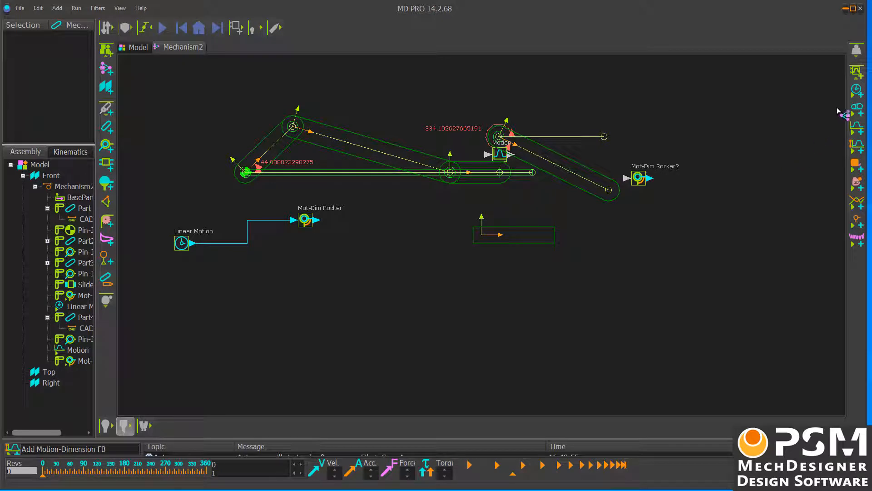
Step: Place another Motion FB in the empty area below the slider-crank mechanism
{"action": "left_click", "coordinate": [857, 129]}
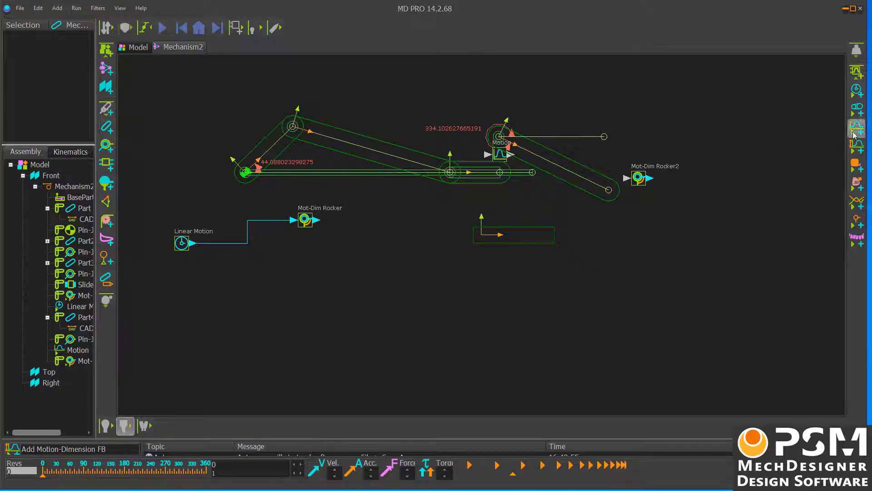
{"action": "left_click", "coordinate": [446, 265]}
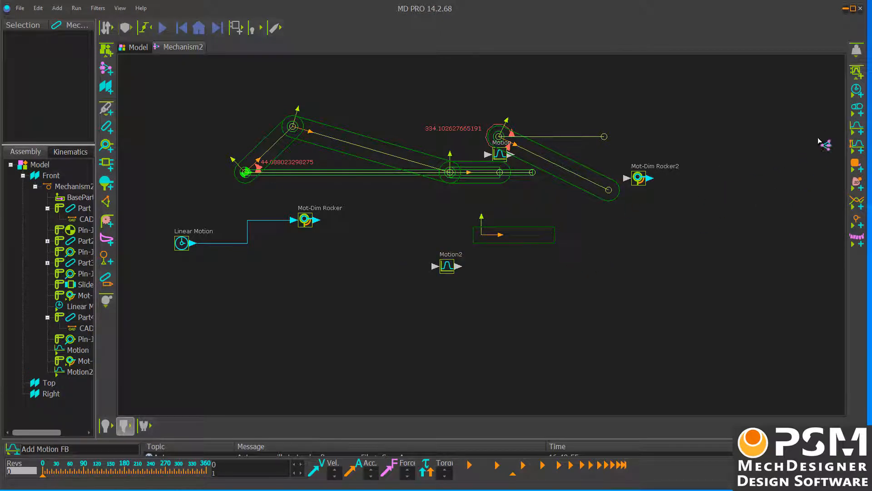
Step: Place a Gearing FB below the slider's rocker and add a Measurement FB between the crank's fixed pivot and the connecting rod's joint on the slider
{"action": "left_click", "coordinate": [857, 109]}
{"action": "left_click", "coordinate": [545, 222]}
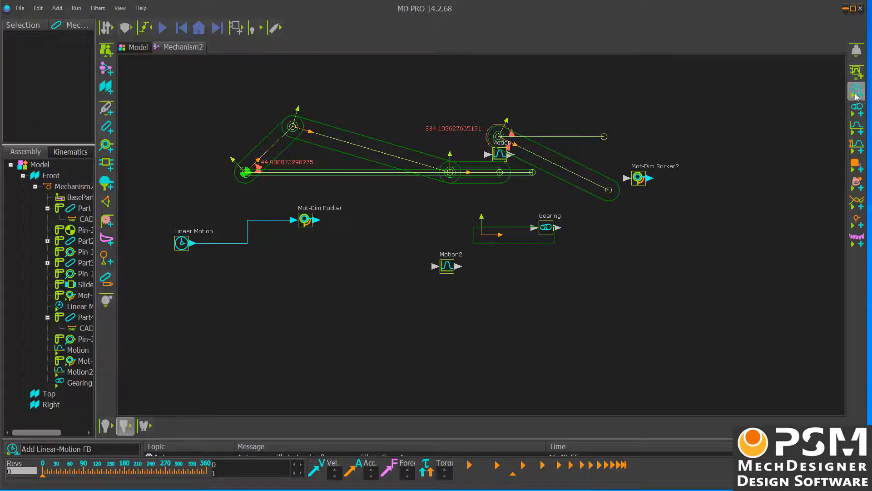
{"action": "left_click", "coordinate": [856, 169]}
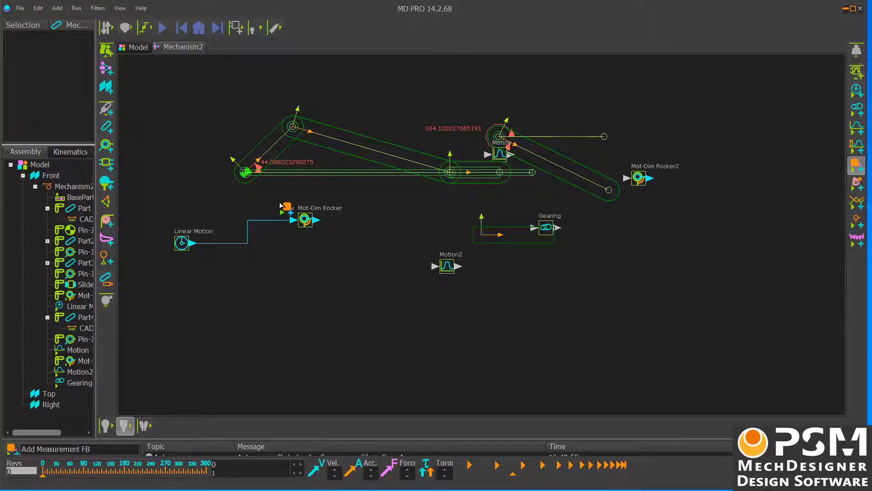
{"action": "left_click", "coordinate": [246, 179]}
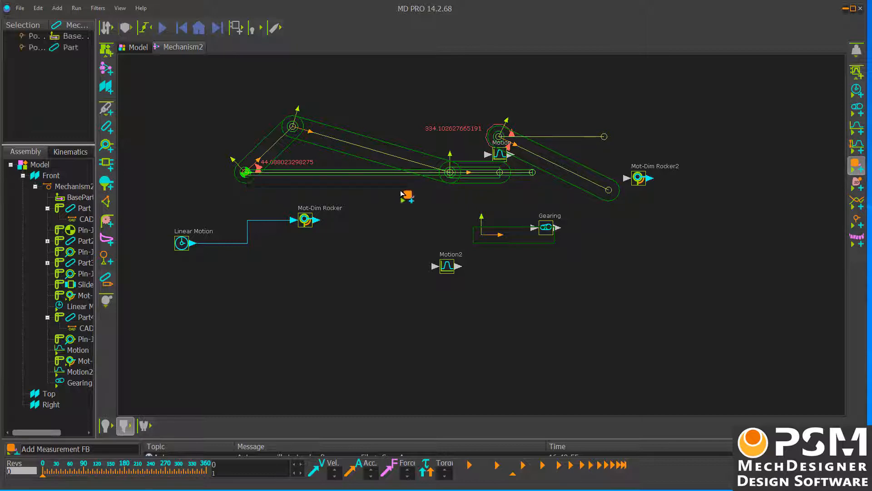
{"action": "left_click", "coordinate": [450, 183]}
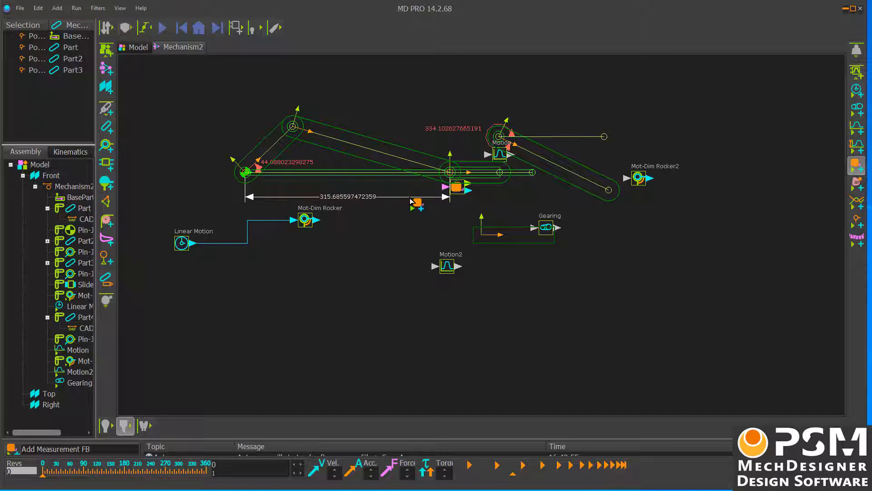
Step: Space out the Measurement, Motion2 and Gearing FBs and wire the measurement output through Motion2 and Gearing to Mot-Dim Rocker2
{"action": "left_click_drag", "start_coordinate": [458, 193], "coordinate": [432, 219]}
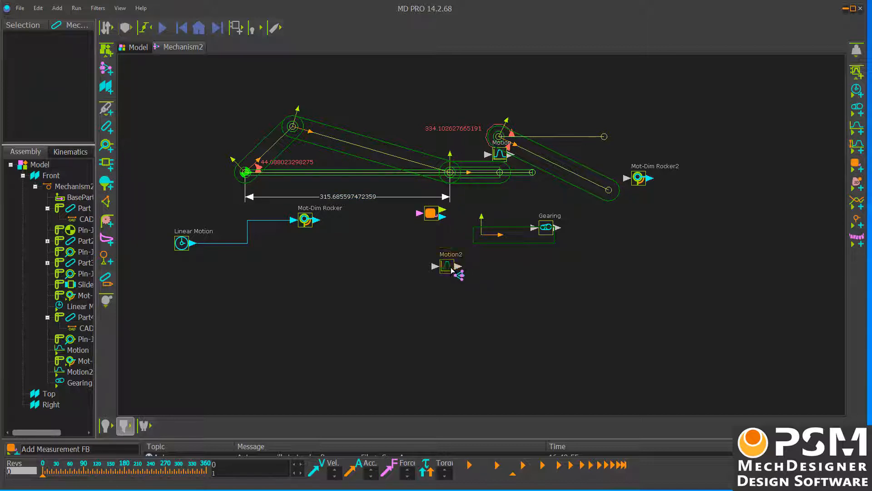
{"action": "left_click_drag", "start_coordinate": [451, 267], "coordinate": [492, 265]}
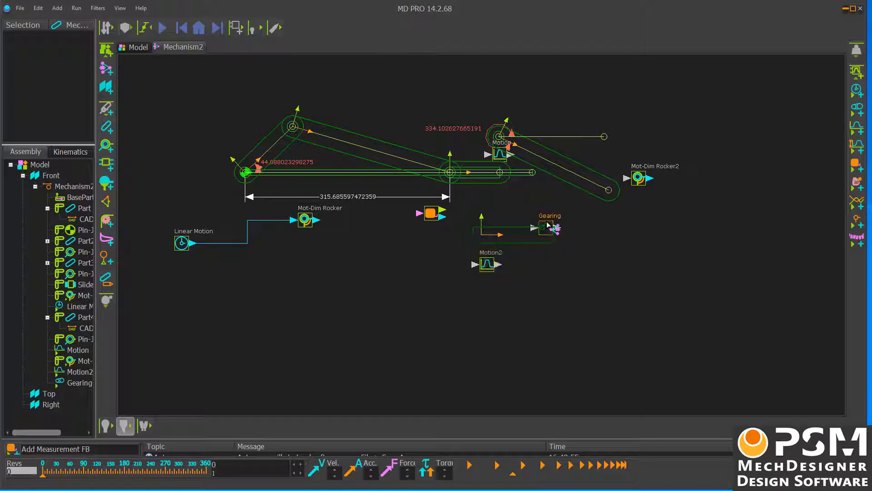
{"action": "mouse_move", "coordinate": [553, 227]}
{"action": "left_mouse_down"}
{"action": "mouse_move", "coordinate": [567, 217]}
{"action": "mouse_move", "coordinate": [554, 213]}
{"action": "left_mouse_up"}
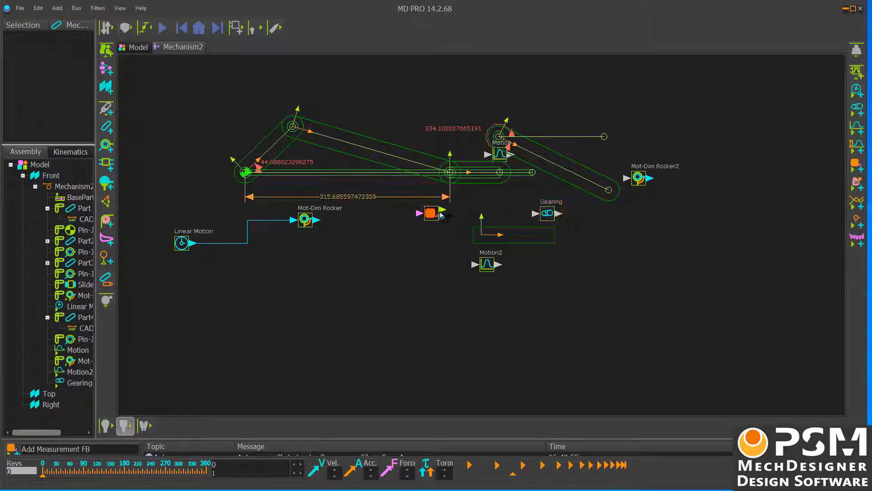
{"action": "left_click_drag", "start_coordinate": [442, 209], "coordinate": [627, 178]}
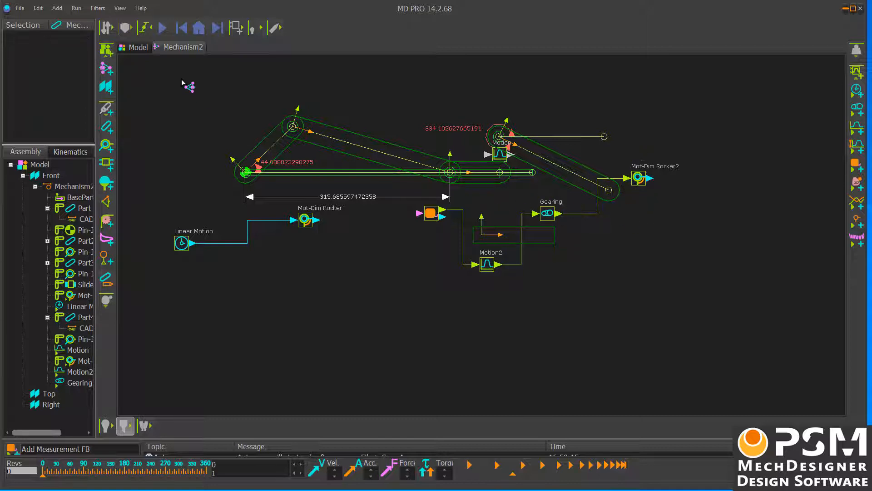
Step: Cycle the mechanism to check the rocker's motion, and return it to the home position
{"action": "left_click", "coordinate": [162, 30]}
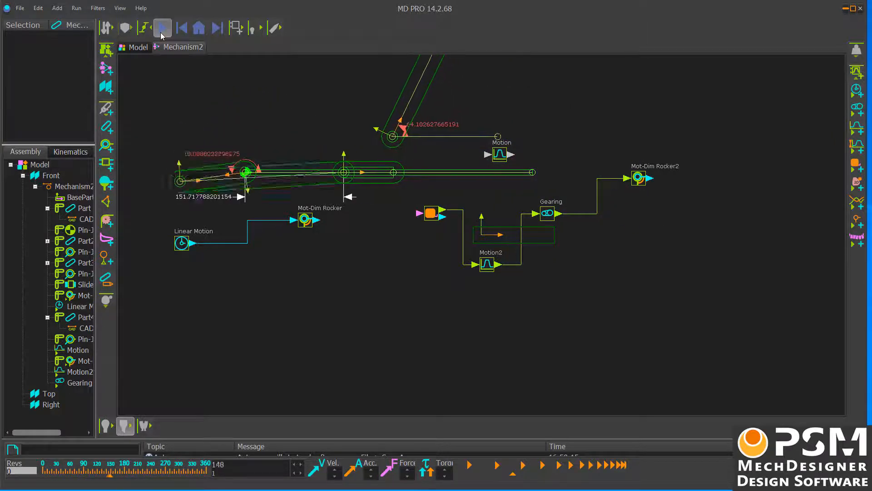
{"action": "left_click", "coordinate": [199, 28]}
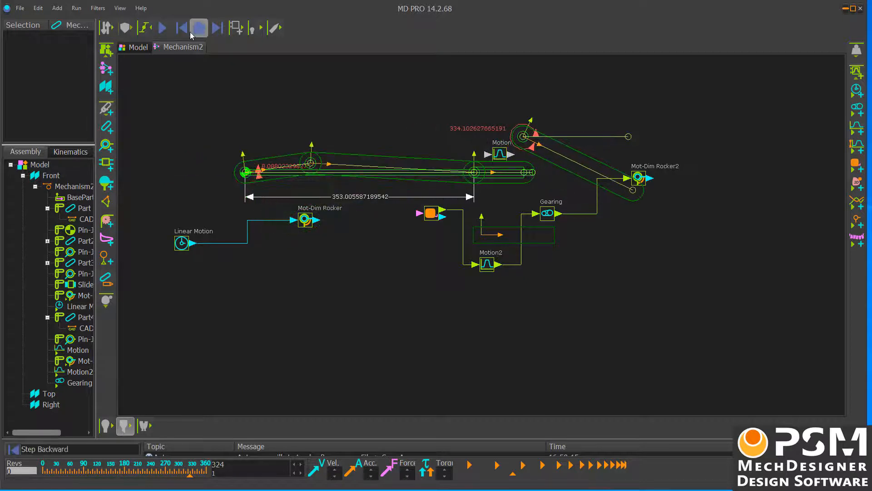
Step: Set the Gearing FB's gearing ratio to 0.3 and cycle the mechanism to check the rocker's swing, returning it home
{"action": "left_click", "coordinate": [547, 214]}
{"action": "double_click", "coordinate": [548, 214]}
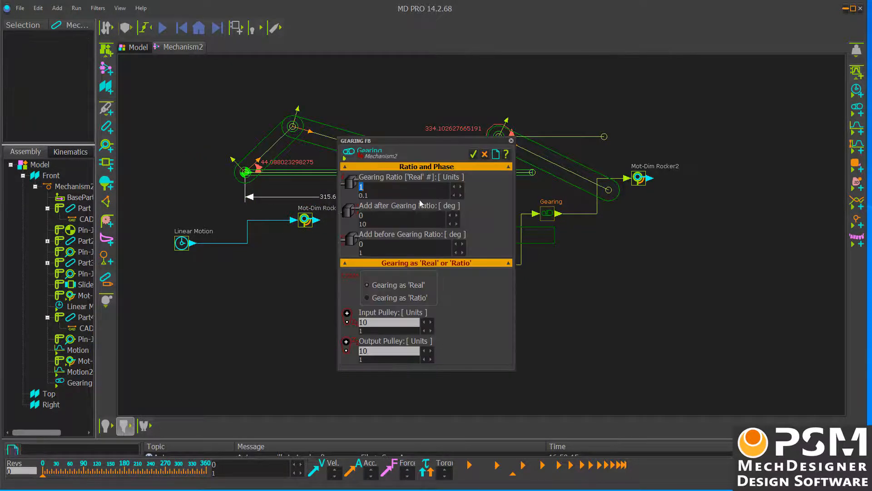
{"action": "type", "text": "0.3"}
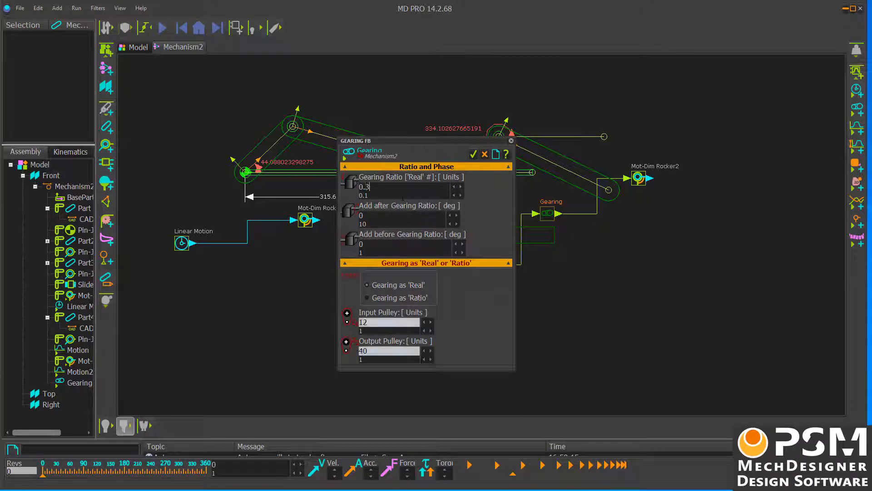
{"action": "left_click", "coordinate": [473, 154]}
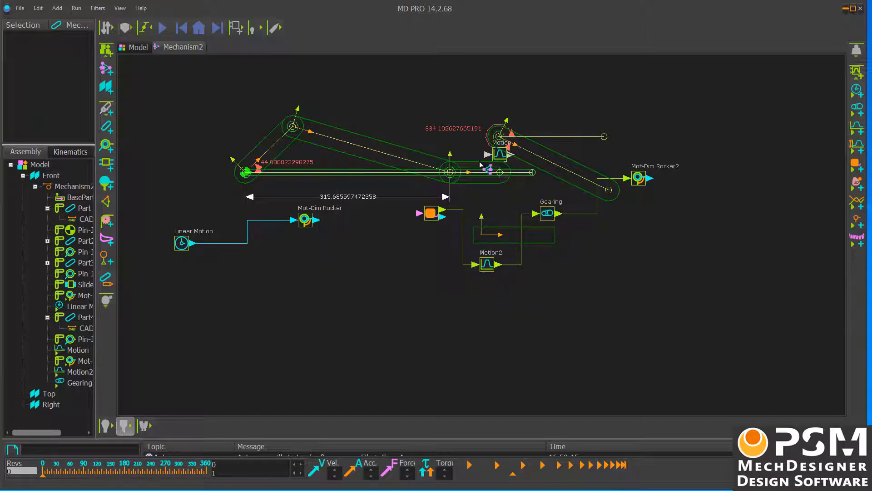
{"action": "left_click", "coordinate": [163, 28]}
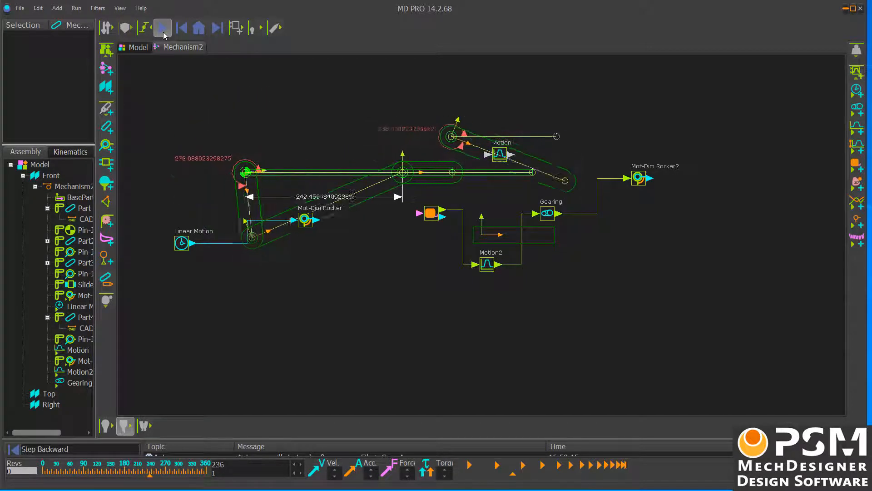
{"action": "left_click", "coordinate": [199, 28]}
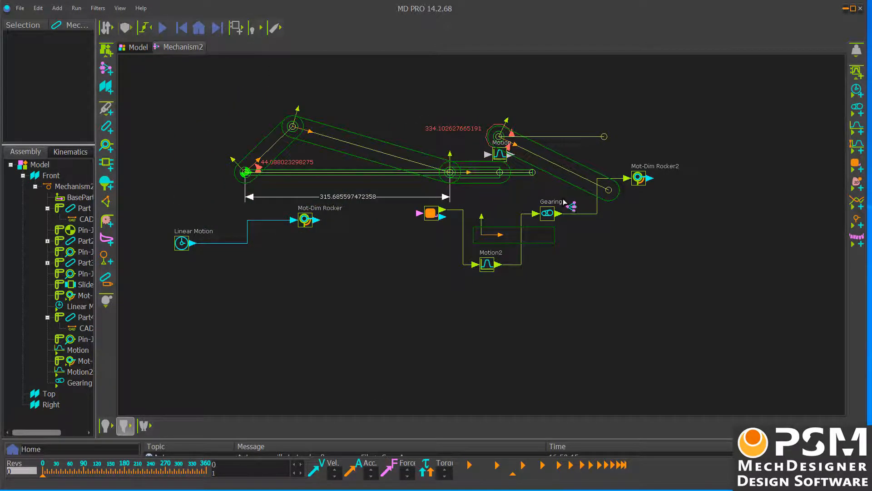
Step: Open the slider-mounted rocker for editing and sketch a circle of about 29 radius centred on its free endpoint
{"action": "double_click", "coordinate": [602, 204]}
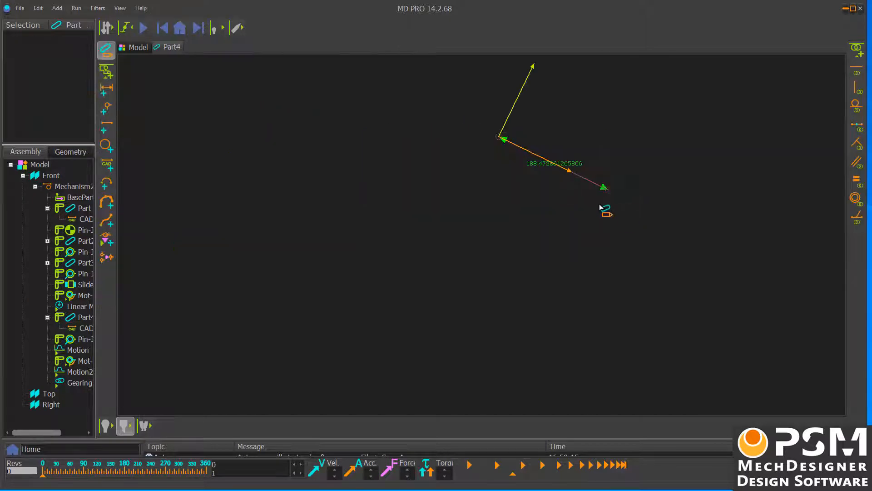
{"action": "left_click", "coordinate": [106, 146]}
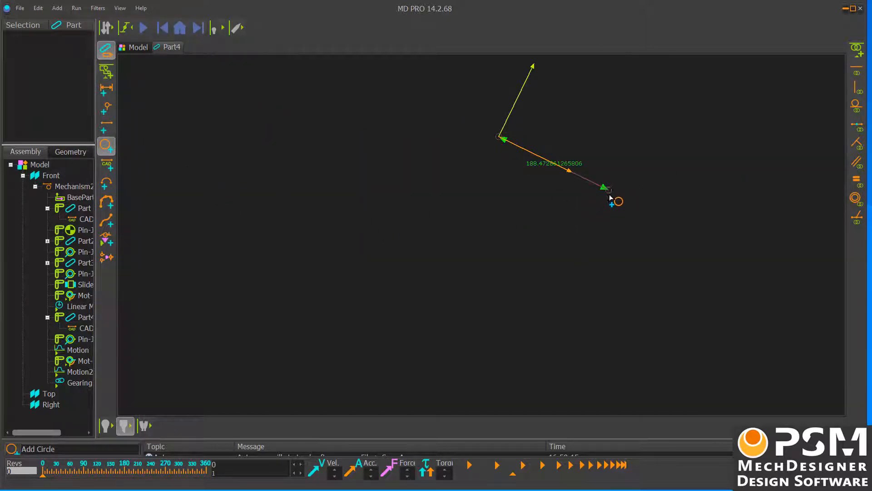
{"action": "left_click_drag", "start_coordinate": [610, 192], "coordinate": [614, 208]}
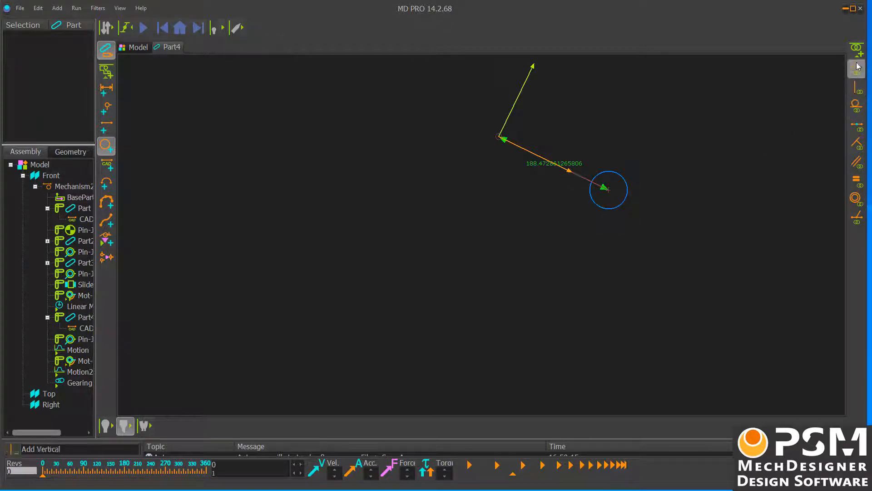
Step: Dimension the circle at the rocker's free end and set its radius to 20
{"action": "left_click", "coordinate": [107, 89]}
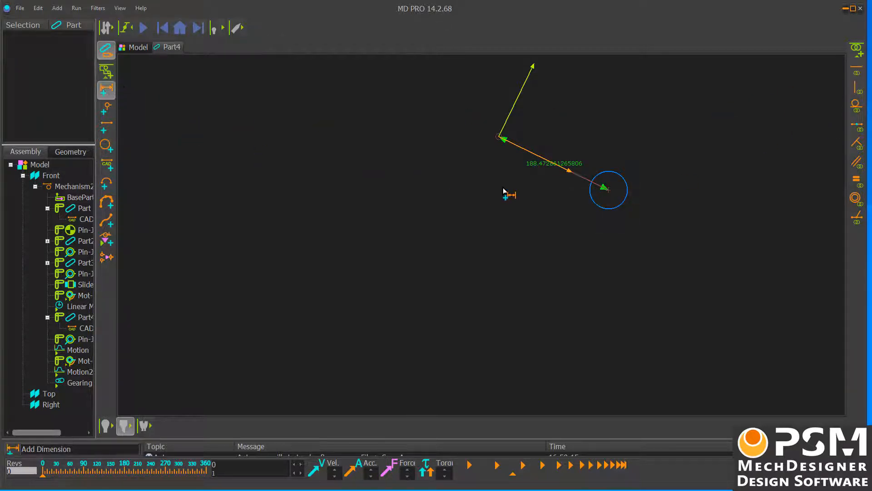
{"action": "left_click", "coordinate": [609, 209]}
{"action": "left_click", "coordinate": [668, 200]}
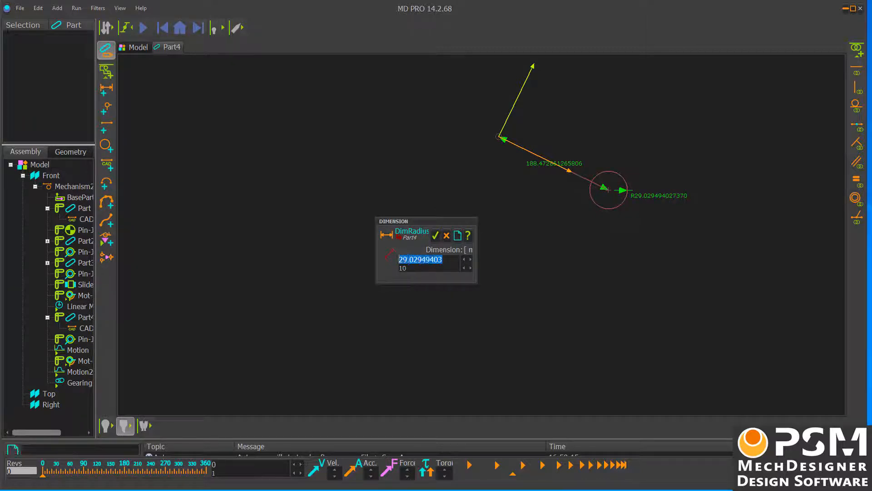
{"action": "type", "text": "20"}
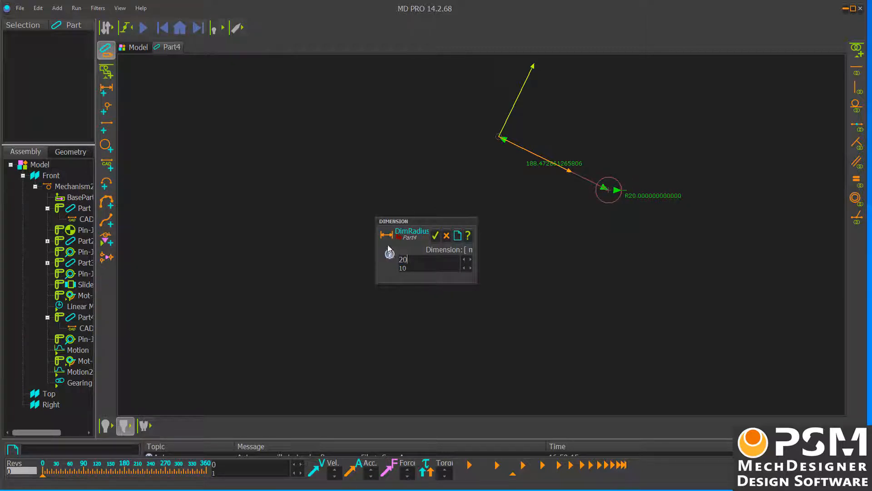
{"action": "left_click", "coordinate": [436, 236]}
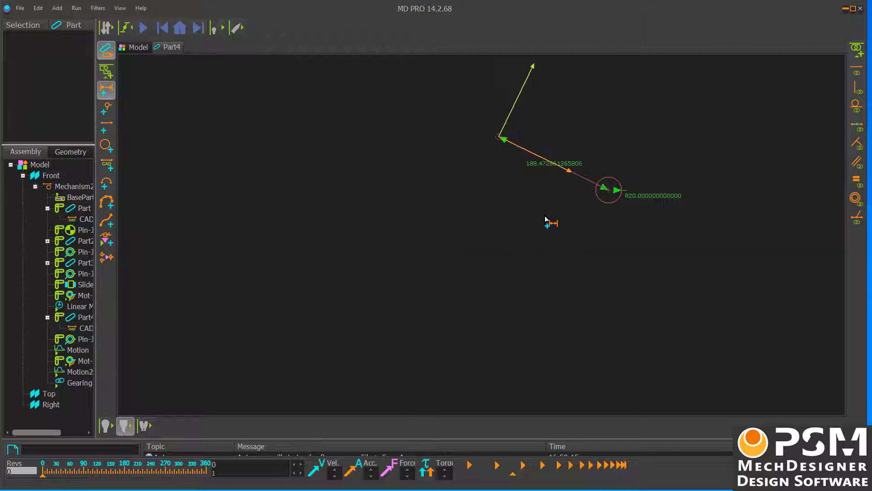
{"action": "key", "text": "Escape"}
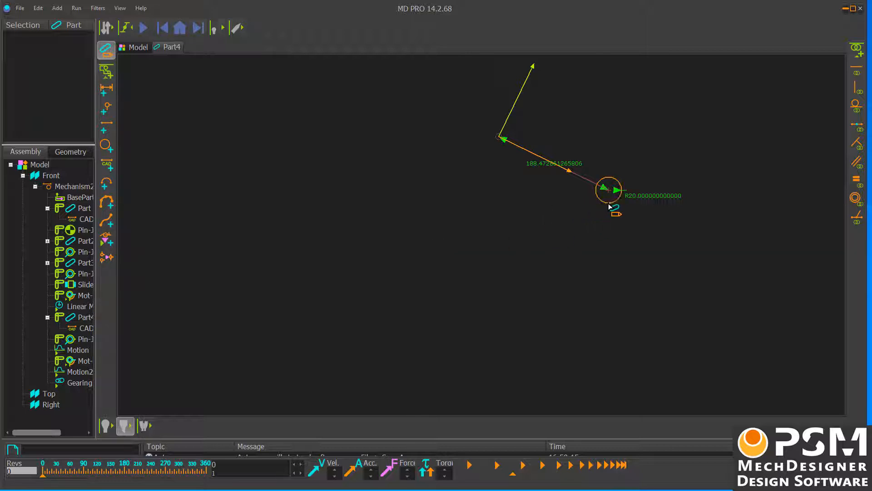
{"action": "right_click", "coordinate": [609, 207]}
{"action": "left_click", "coordinate": [469, 196]}
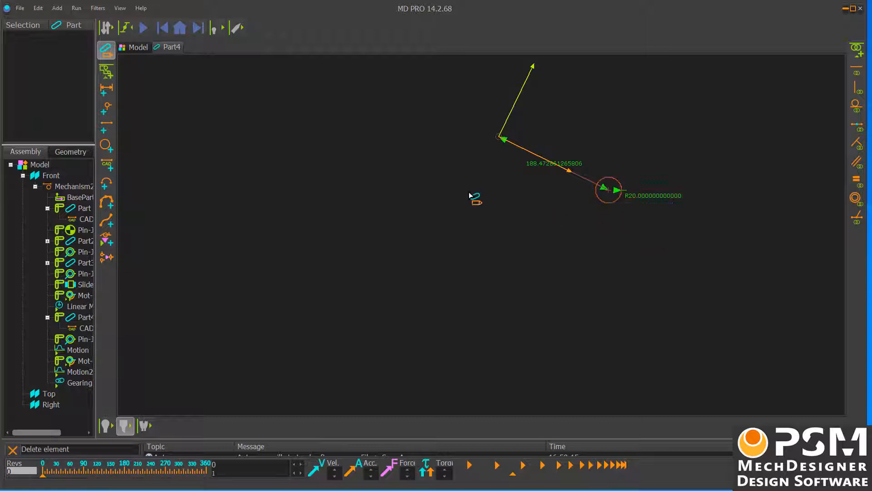
Step: Return to the mechanism and add a Profile to the circle at the rocker's free end
{"action": "left_click", "coordinate": [106, 50]}
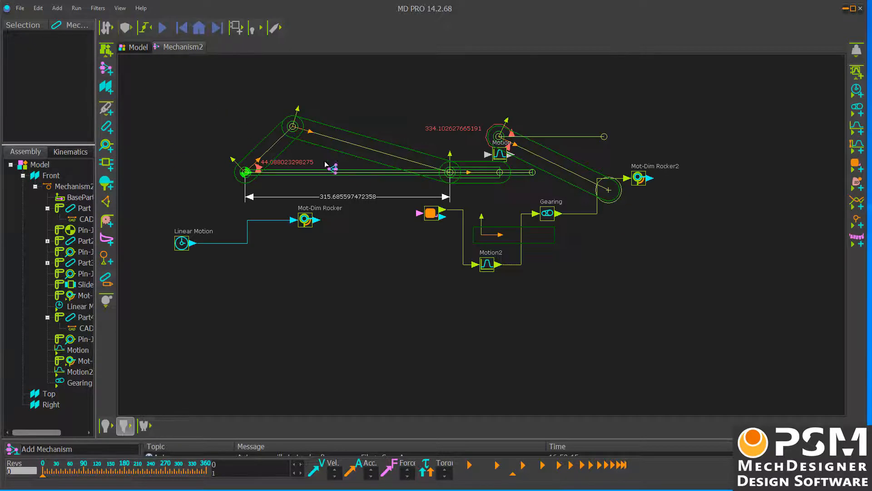
{"action": "right_click", "coordinate": [608, 208]}
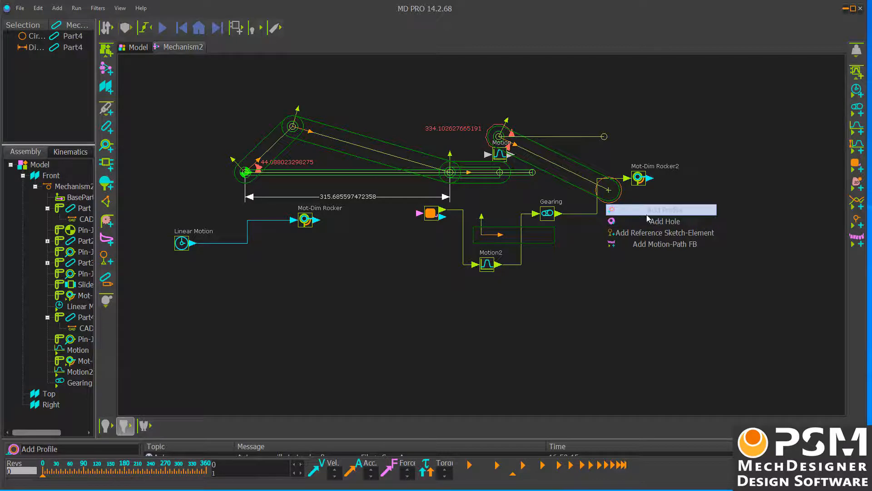
{"action": "left_click", "coordinate": [618, 209]}
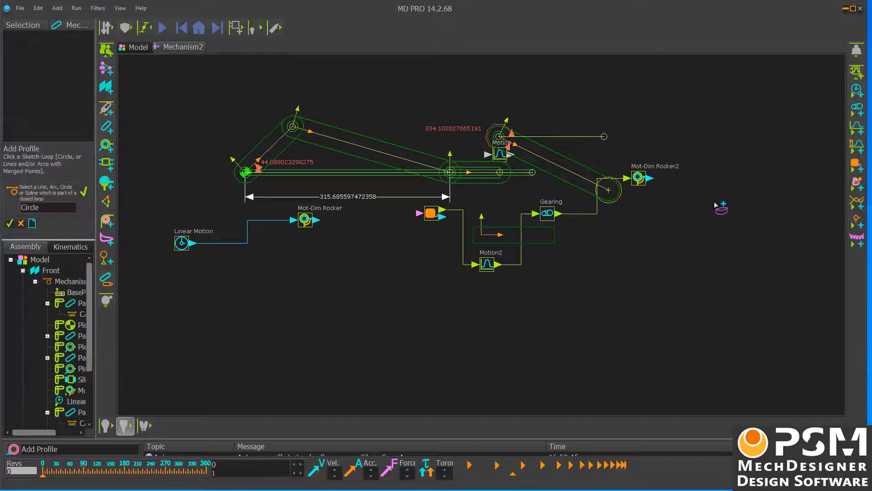
Step: Add a 2D-Cam with BasePart2 as the cam part and the rocker's circular profile as the cam-follower
{"action": "right_click", "coordinate": [675, 255]}
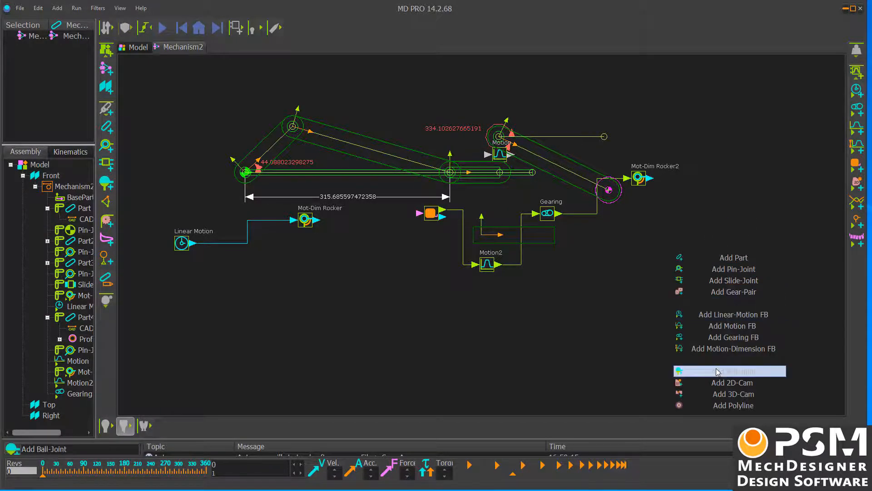
{"action": "left_click", "coordinate": [732, 382]}
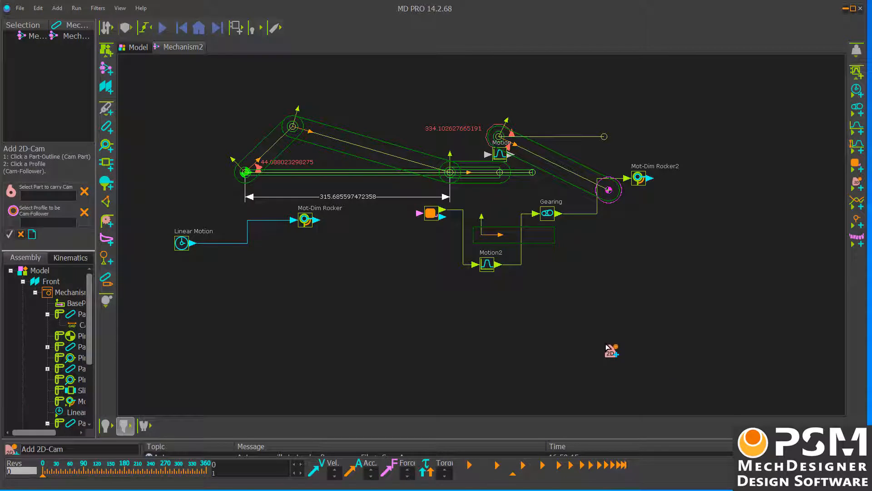
{"action": "left_click", "coordinate": [543, 244]}
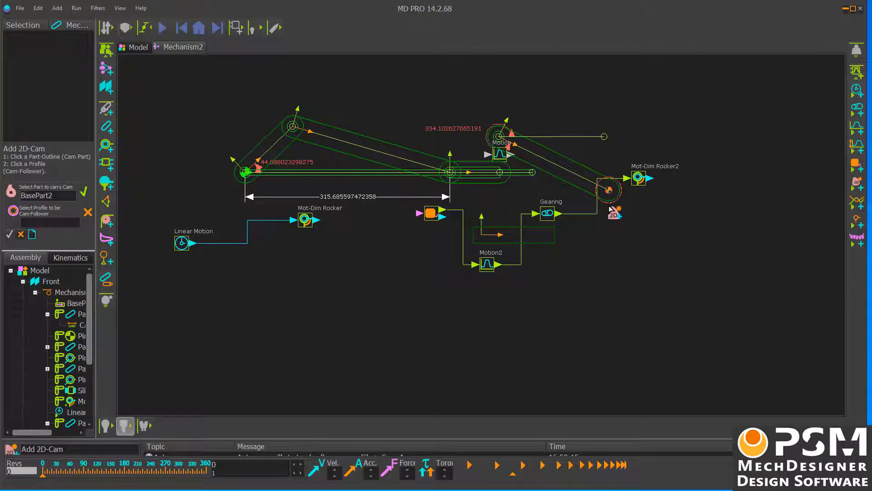
{"action": "left_click", "coordinate": [609, 204]}
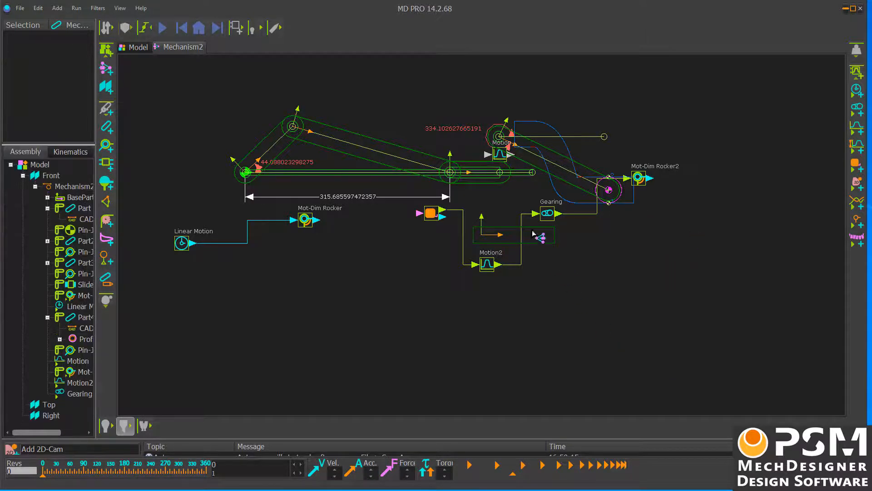
Step: Cycle the mechanism to check the follower against the 2D-Cam, and return it to the home position
{"action": "left_click", "coordinate": [162, 29]}
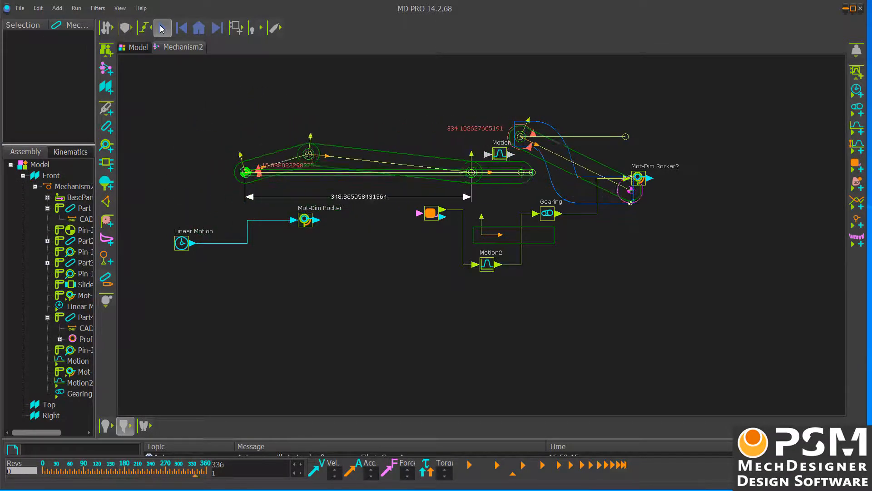
{"action": "left_click", "coordinate": [163, 28]}
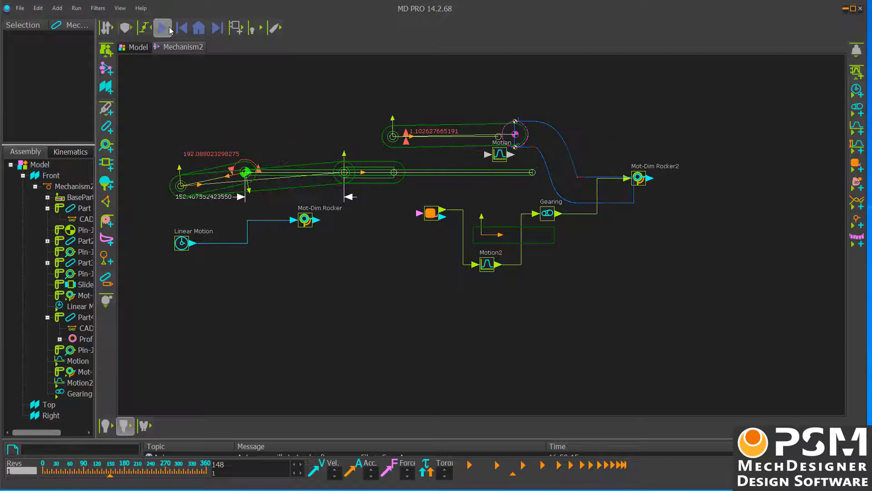
{"action": "left_click", "coordinate": [198, 29]}
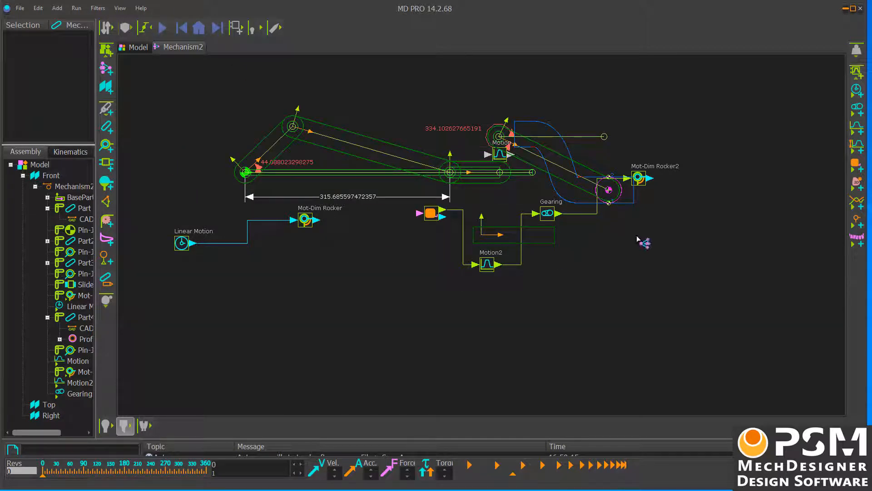
Step: Add a Cam-Data FB beside the mechanism and set its 2D-Cam option to show end caps on slot cams
{"action": "left_click", "coordinate": [855, 193]}
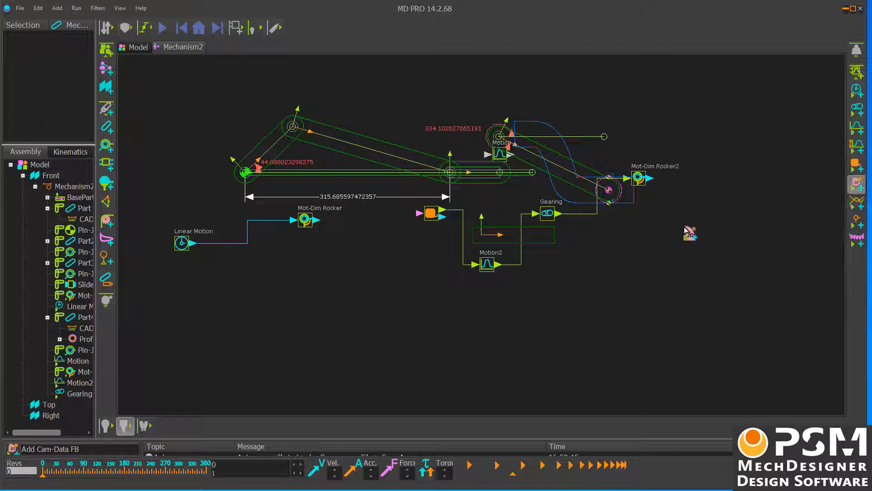
{"action": "left_click", "coordinate": [685, 239]}
{"action": "double_click", "coordinate": [697, 256]}
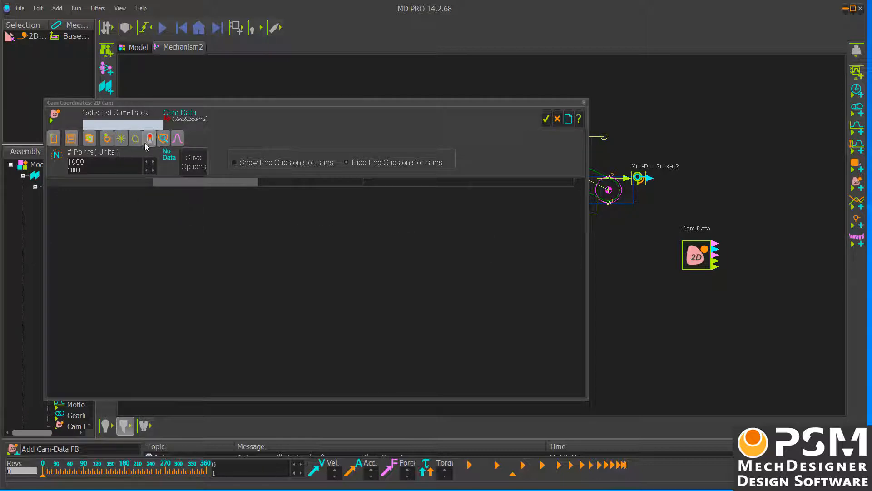
{"action": "left_click", "coordinate": [240, 164]}
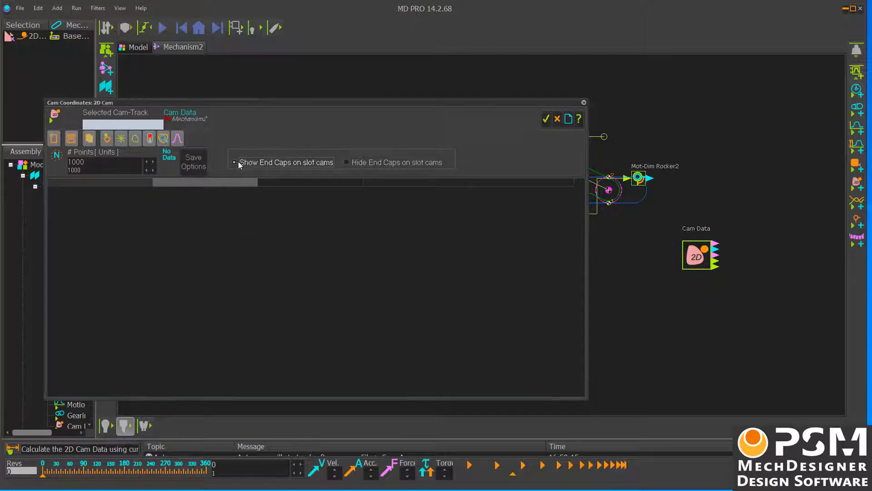
{"action": "left_click", "coordinate": [546, 117]}
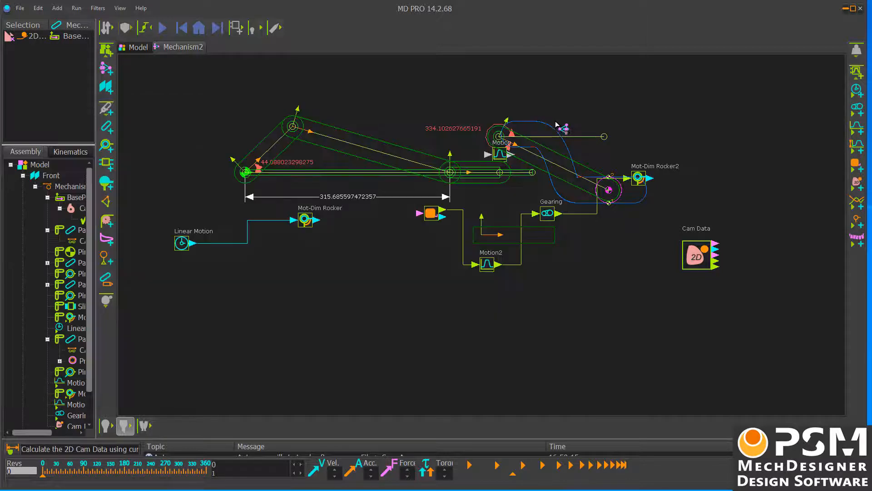
Step: Run the mechanism to check the follower inside the slot cam with end caps, and return it home
{"action": "left_click", "coordinate": [162, 27]}
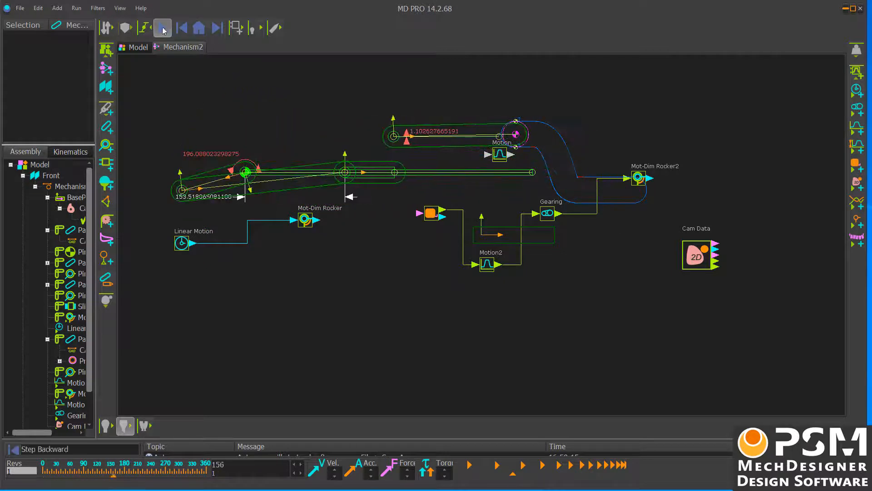
{"action": "left_click", "coordinate": [188, 30]}
{"action": "left_click", "coordinate": [198, 28]}
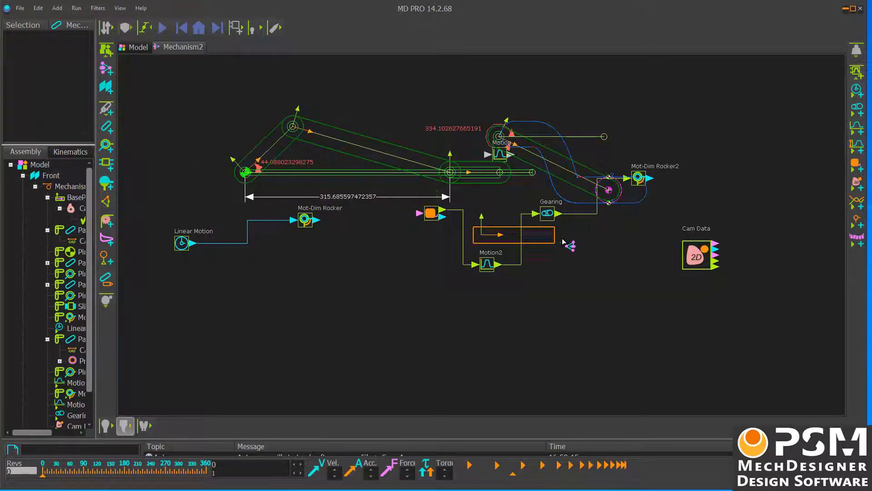
Step: Set the ratio of the Gearing FB that feeds the rocker's motion to 0.15
{"action": "double_click", "coordinate": [548, 213]}
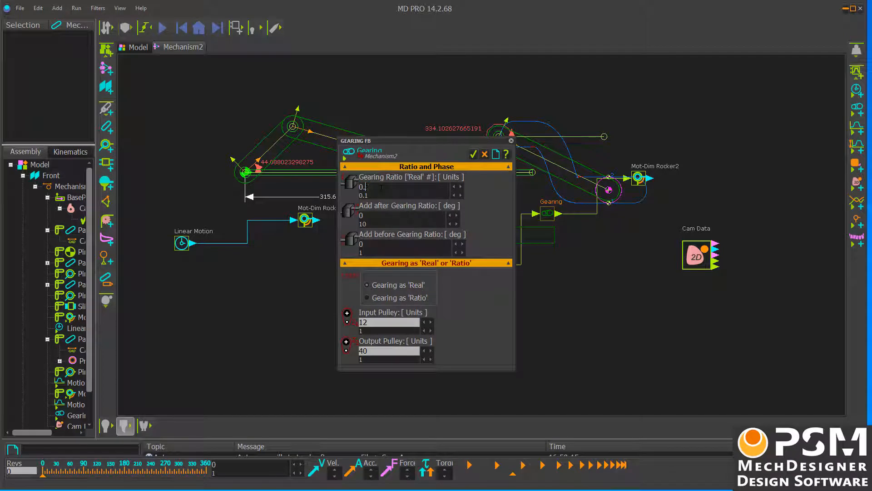
{"action": "type", "text": "0.15"}
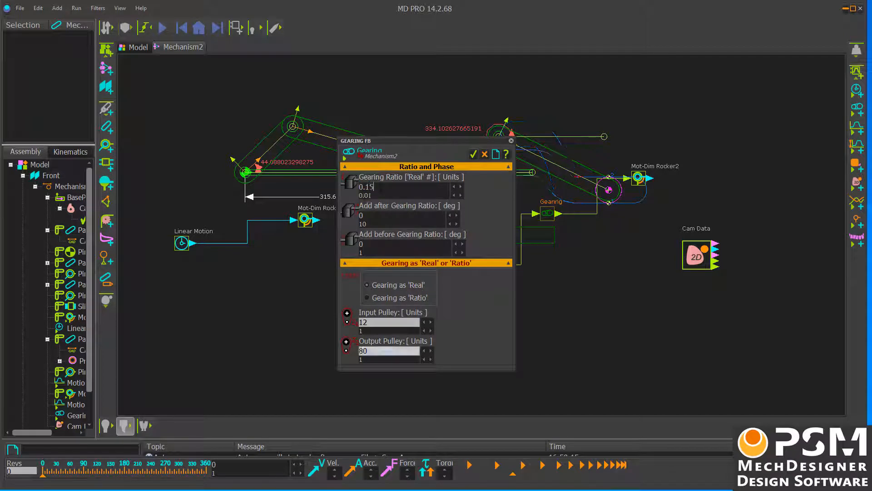
{"action": "left_click", "coordinate": [472, 155]}
Step: Cycle the mechanism to examine the follower travelling along the reshaped cam, returning it to the home position
{"action": "scroll", "coordinate": [395, 132], "scroll_direction": "up", "scroll_amount": 5}
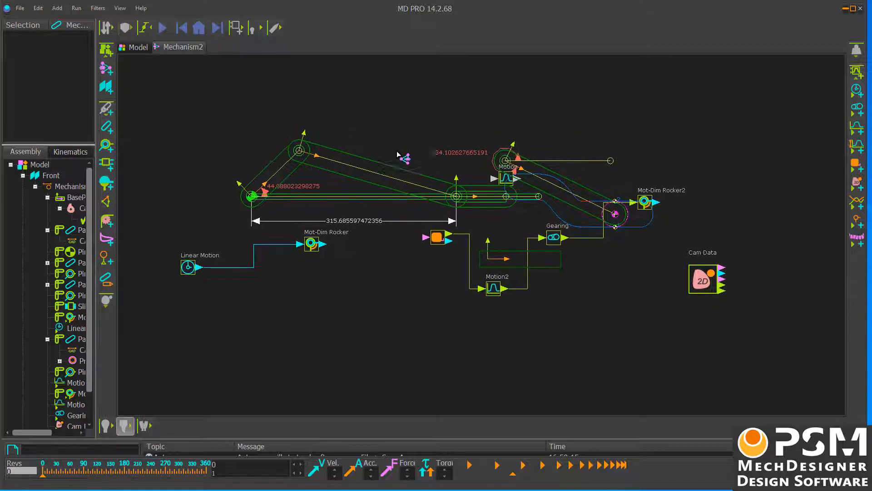
{"action": "middle_click_drag", "start_coordinate": [410, 144], "coordinate": [356, 140]}
{"action": "left_click", "coordinate": [167, 36]}
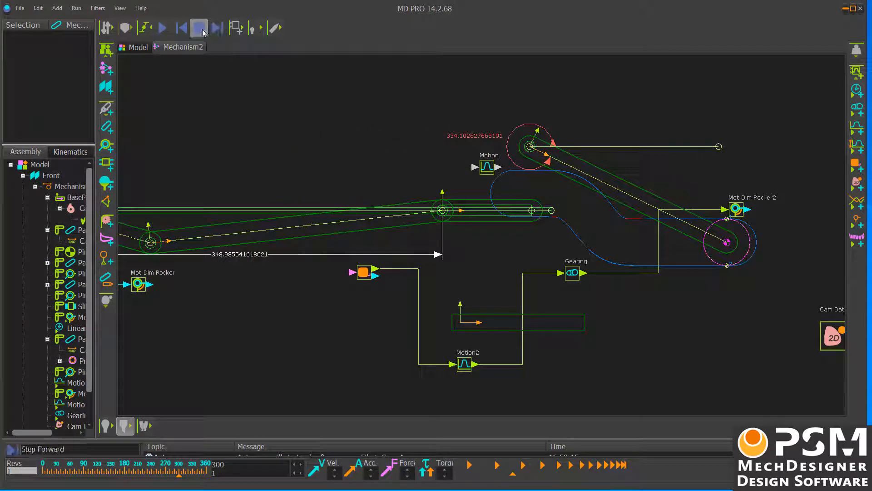
{"action": "left_click", "coordinate": [199, 27]}
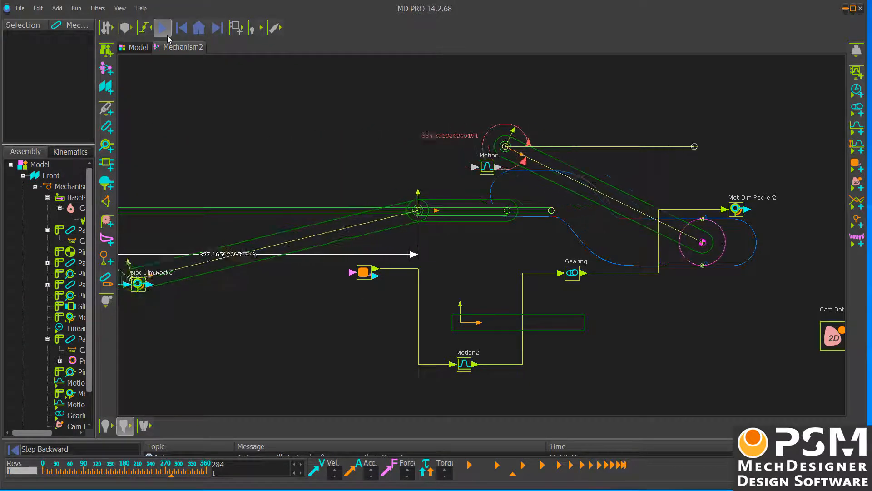
{"action": "left_click", "coordinate": [167, 34]}
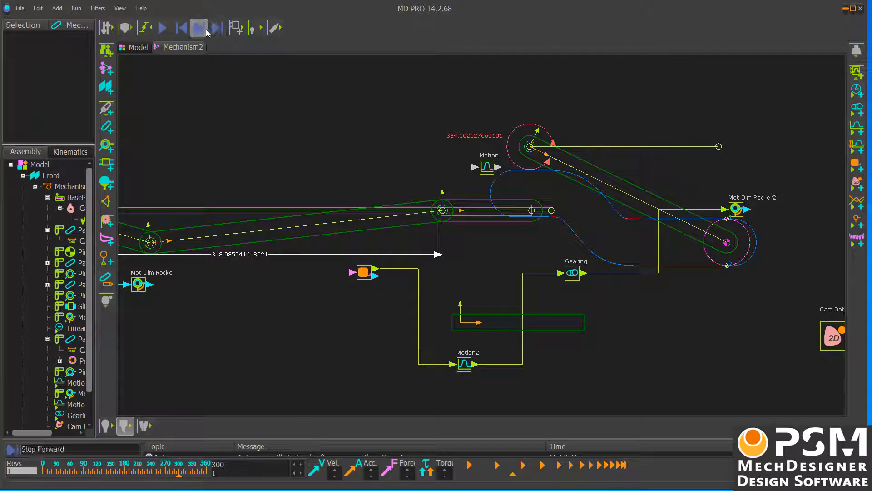
{"action": "left_click", "coordinate": [200, 29]}
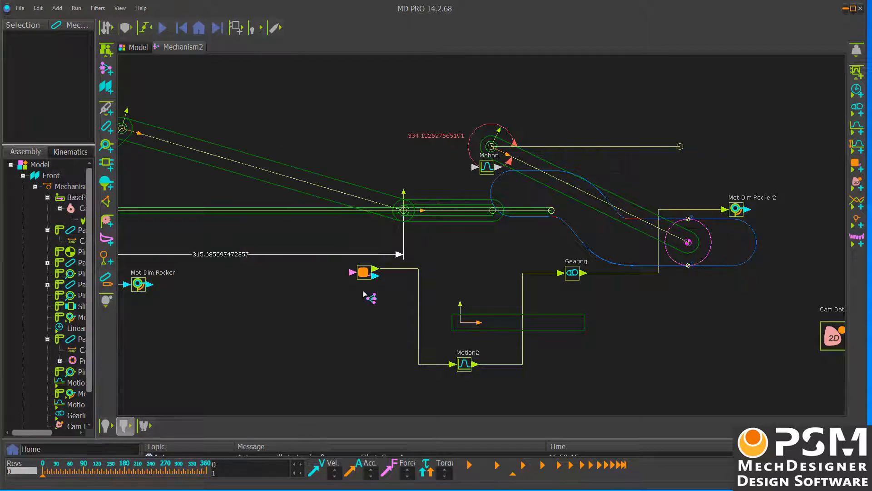
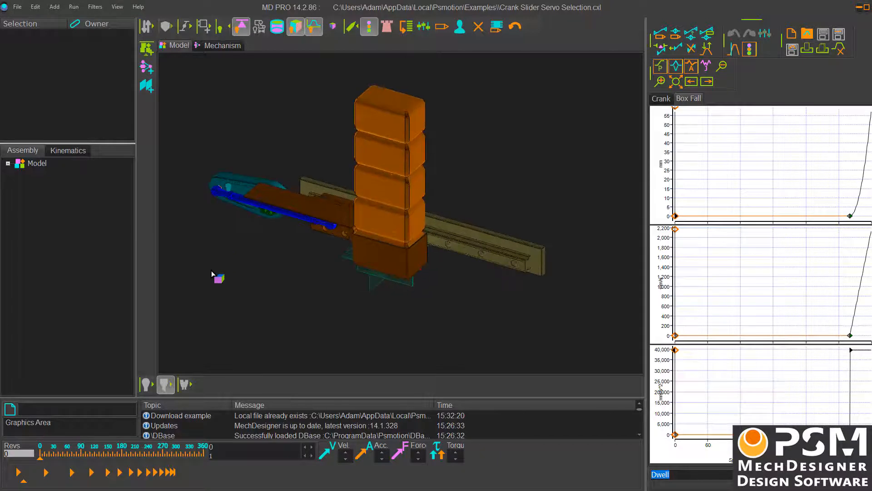
Step: Run the Crank Slider Servo Selection example as a 3D model and raise the simulation speed
{"action": "left_click", "coordinate": [185, 30]}
{"action": "left_click", "coordinate": [199, 30]}
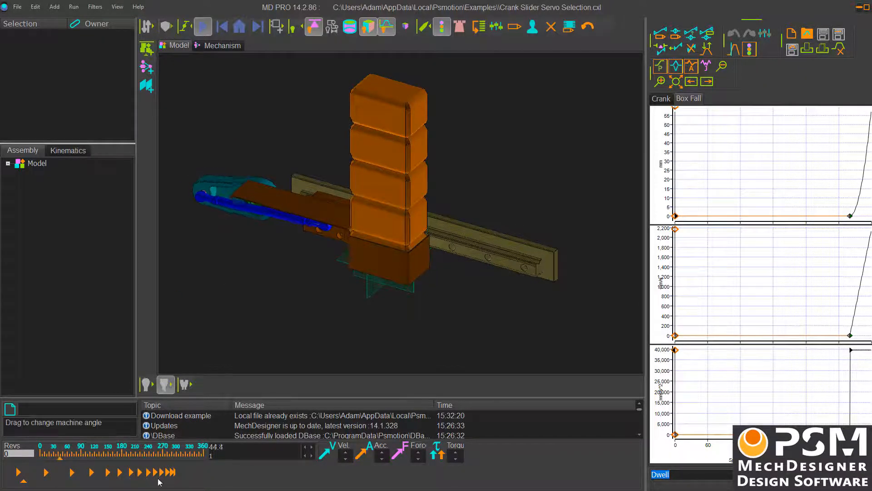
{"action": "left_click_drag", "start_coordinate": [46, 473], "coordinate": [120, 474]}
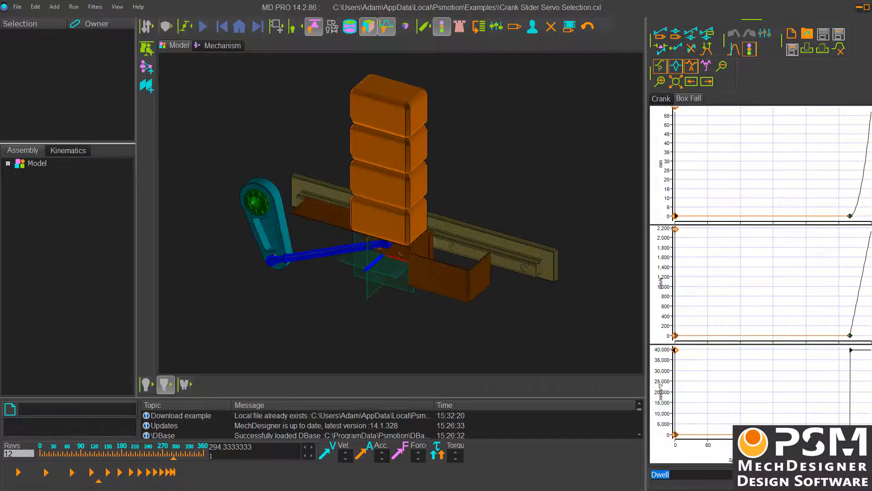
Step: Cycle the example in its mechanism view at a slower simulation speed with the CAD solids hidden to examine the force and torque vectors
{"action": "left_click", "coordinate": [222, 46]}
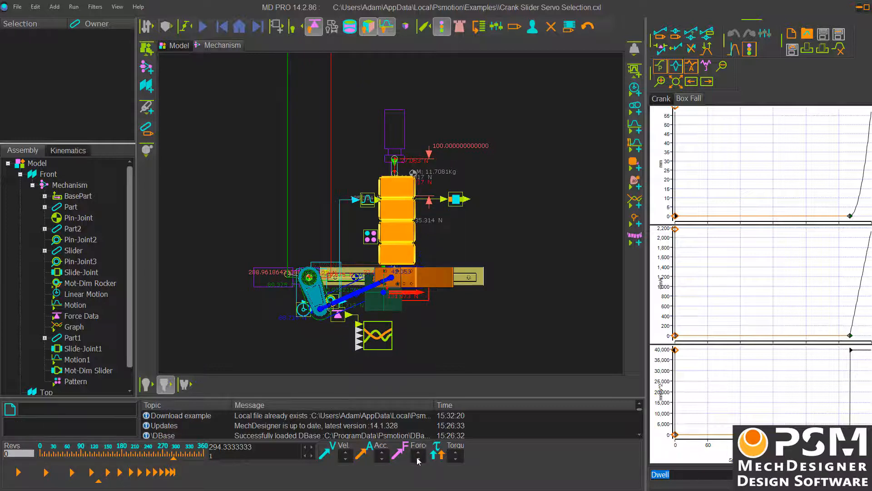
{"action": "left_click", "coordinate": [203, 25]}
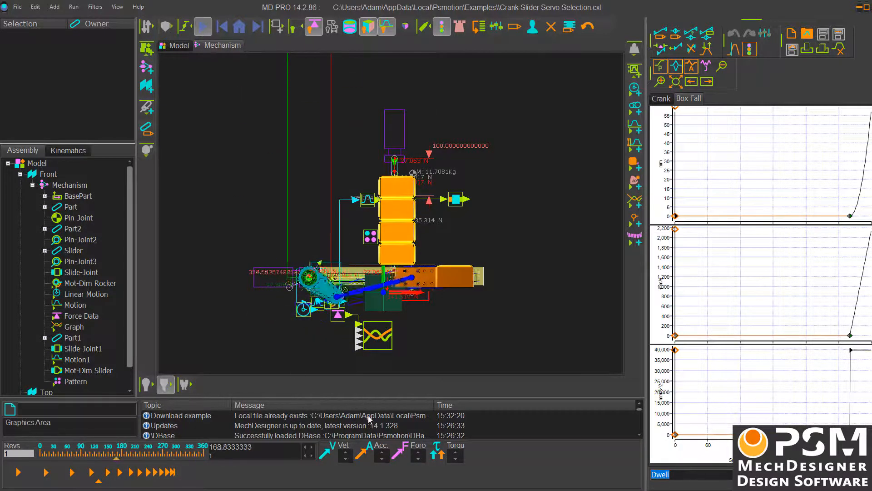
{"action": "left_click", "coordinate": [349, 27]}
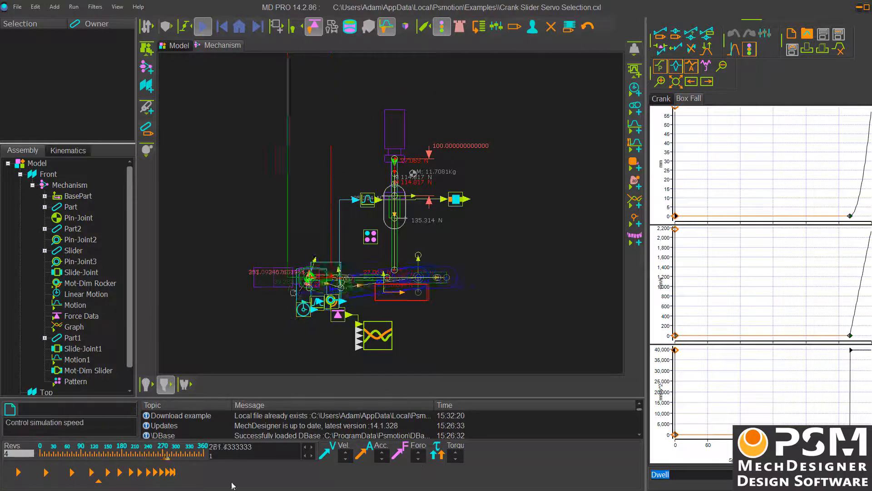
{"action": "left_click_drag", "start_coordinate": [156, 474], "coordinate": [78, 476]}
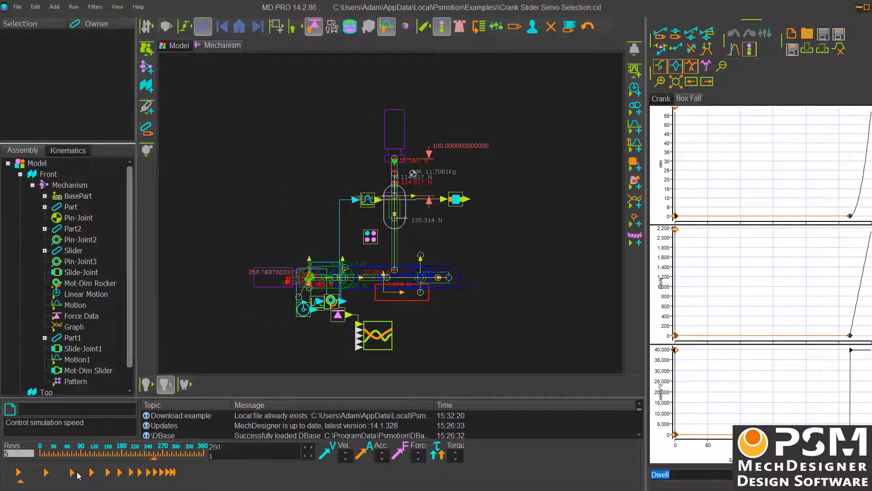
{"action": "left_click", "coordinate": [439, 455]}
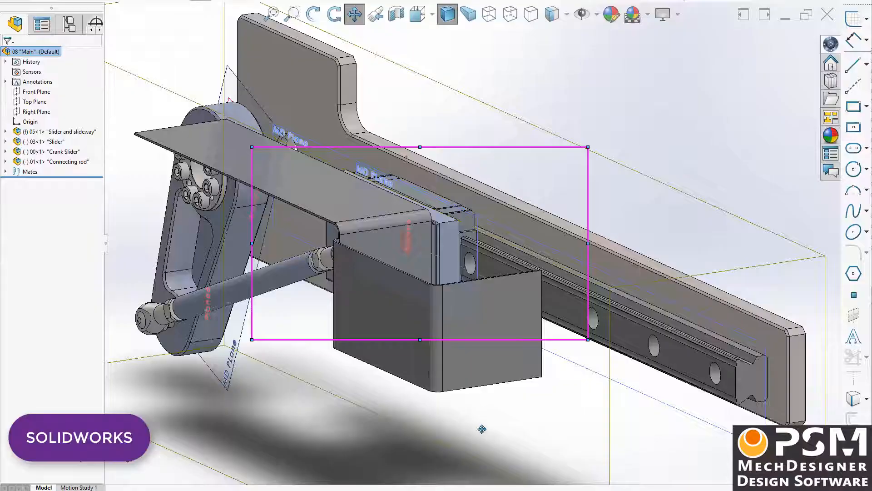
Step: Switch to the SOLIDWORKS assembly and highlight the Slider and slideway, Slider, Crank Slider and Connecting rod subassemblies one after another
{"action": "left_click", "coordinate": [39, 132]}
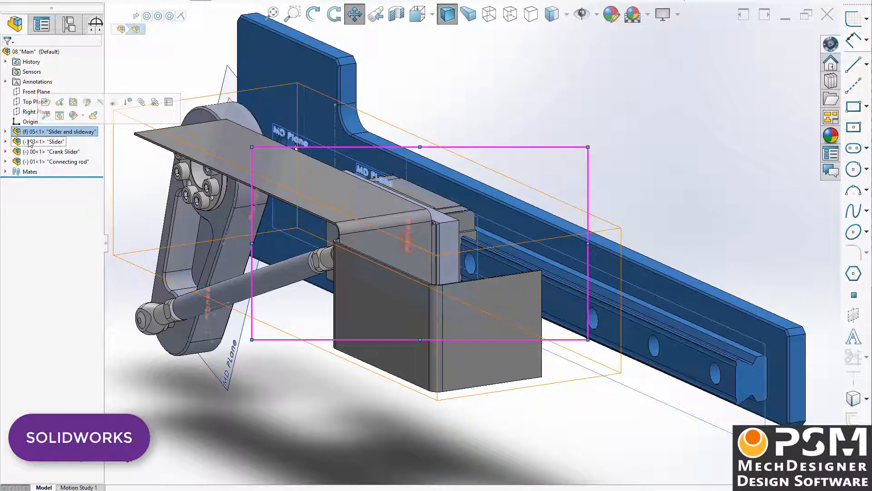
{"action": "left_click", "coordinate": [30, 143]}
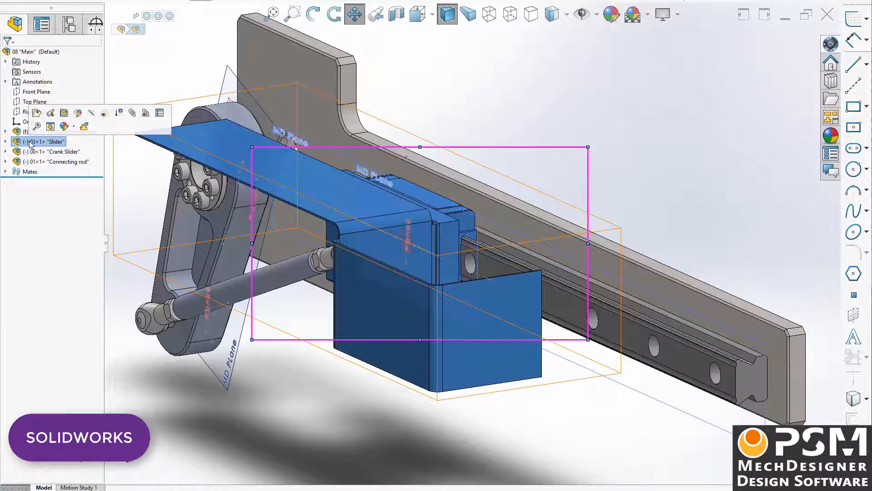
{"action": "left_click", "coordinate": [29, 152]}
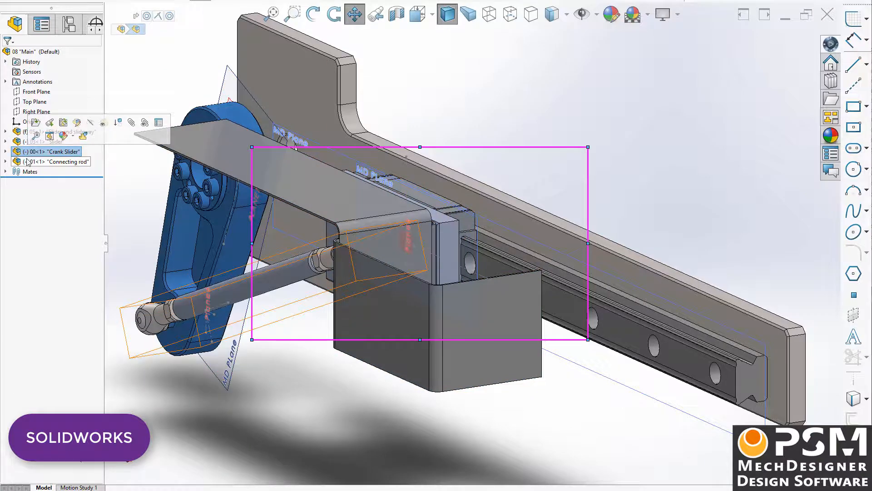
{"action": "left_click", "coordinate": [28, 162]}
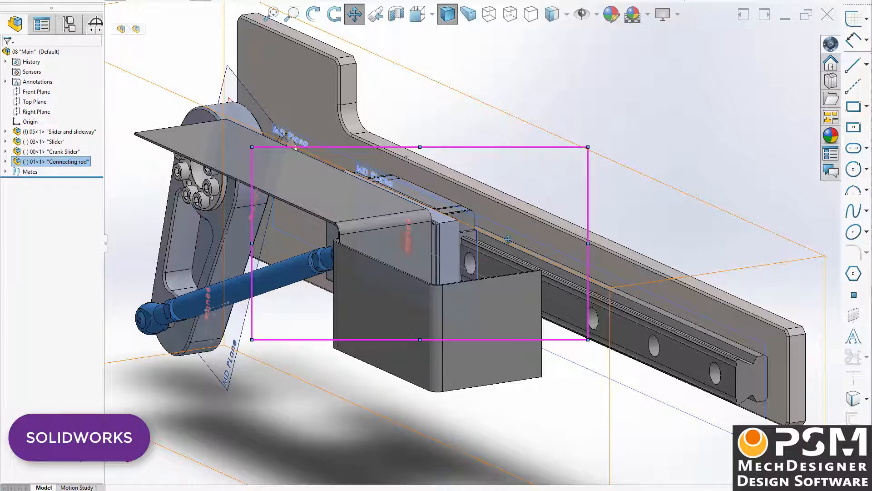
{"action": "key", "text": "Escape"}
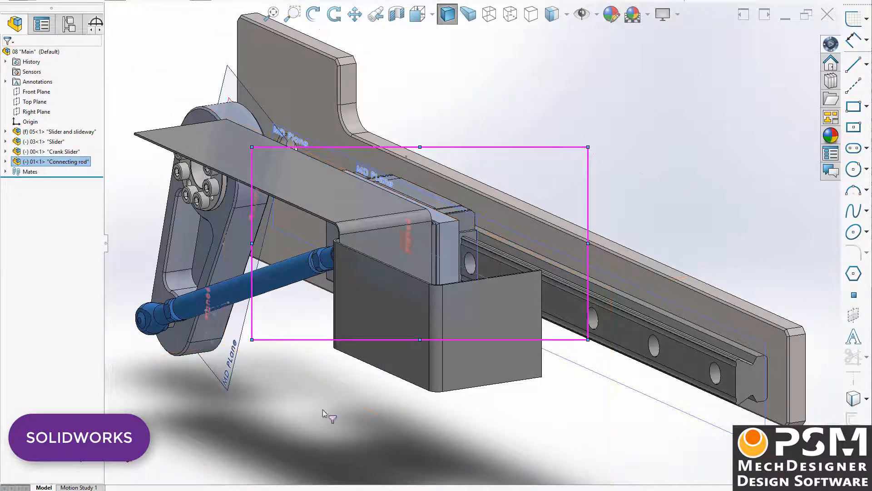
Step: Highlight the MD Plane of the crank and the MD Plane of the slideway, and clear the selection
{"action": "left_click", "coordinate": [231, 378]}
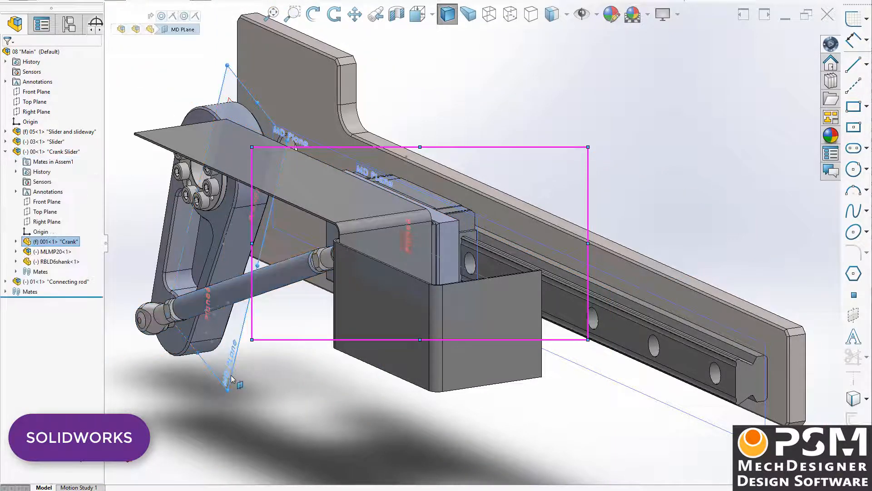
{"action": "left_click", "coordinate": [276, 415]}
{"action": "left_click", "coordinate": [384, 182]}
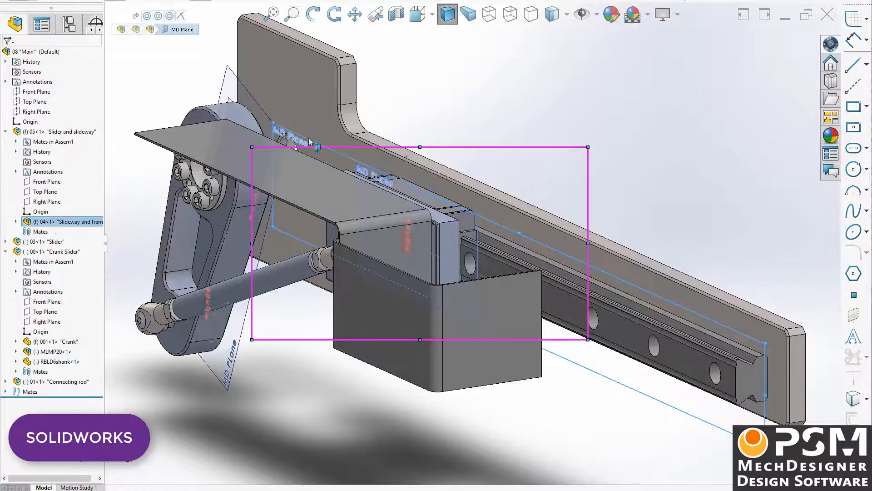
{"action": "left_click", "coordinate": [431, 91]}
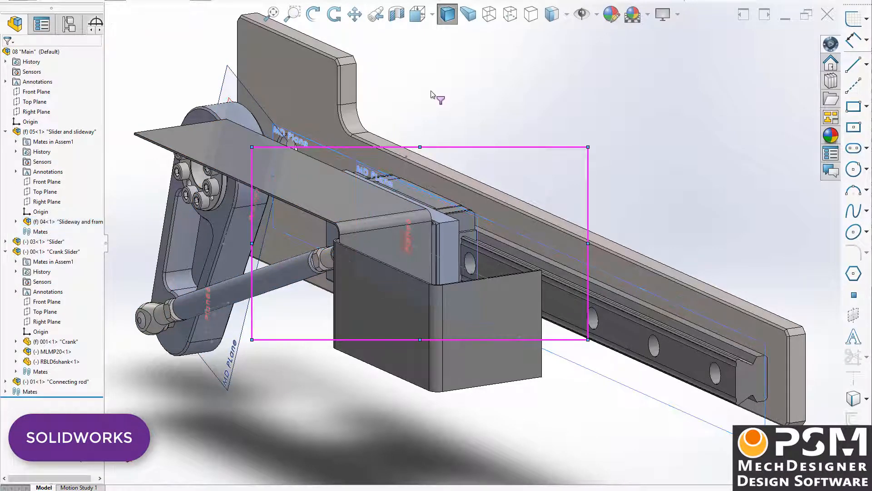
Step: Orient the assembly so the MD Planes are edge-on, and highlight the slideway's MD Plane to examine their alignment
{"action": "key", "text": "space"}
{"action": "left_click", "coordinate": [423, 196]}
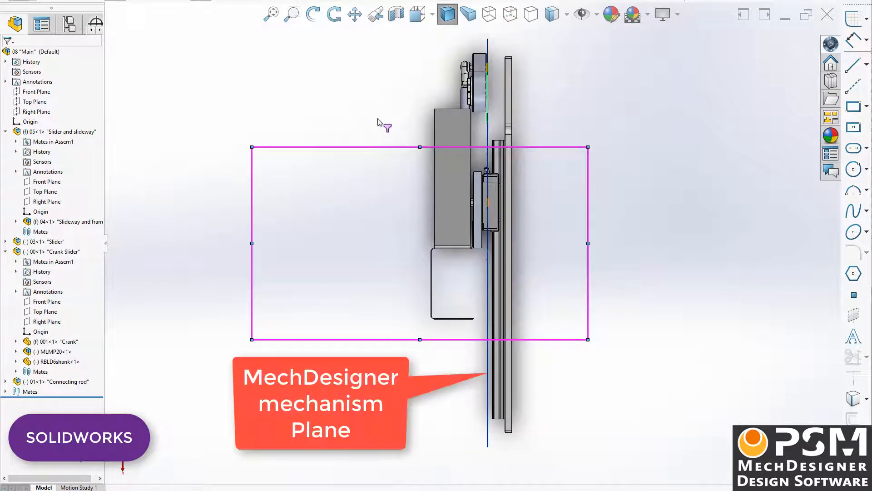
{"action": "left_click", "coordinate": [488, 134]}
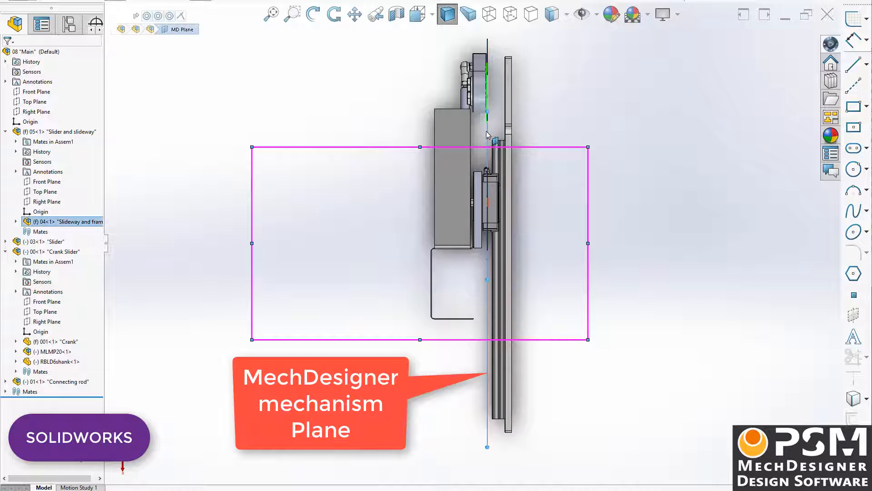
{"action": "left_click", "coordinate": [388, 139]}
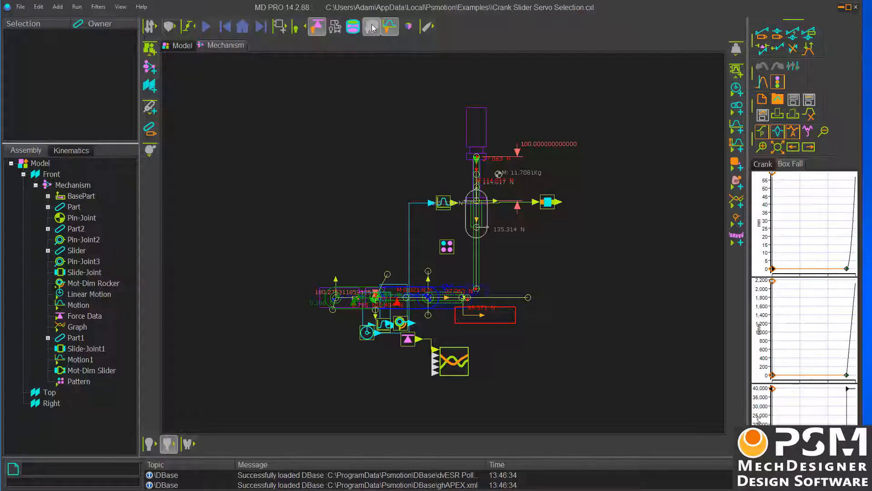
Step: Switch back to MechDesigner, run the mechanism with the CAD solids shown, and hide the solids
{"action": "left_click", "coordinate": [373, 28]}
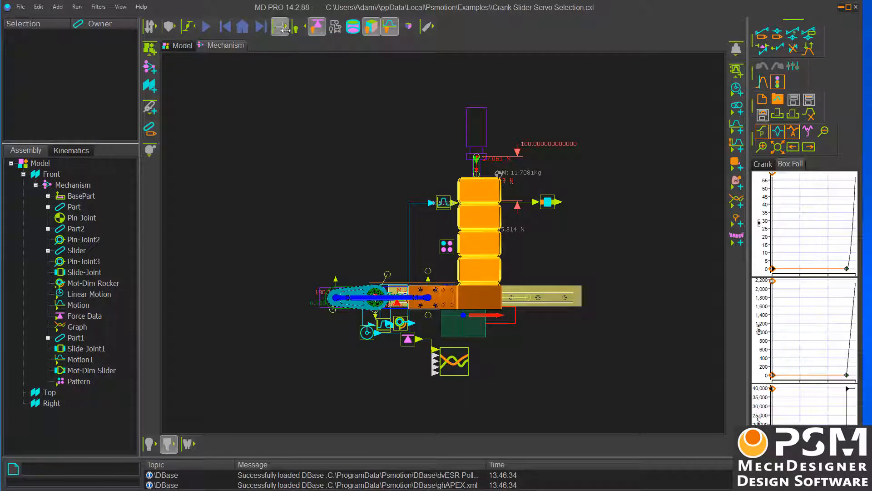
{"action": "left_click", "coordinate": [216, 29]}
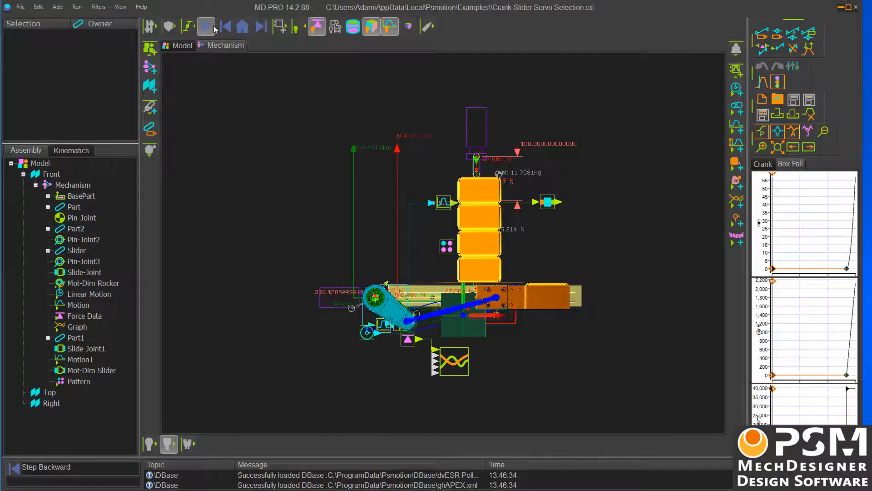
{"action": "left_click", "coordinate": [371, 27]}
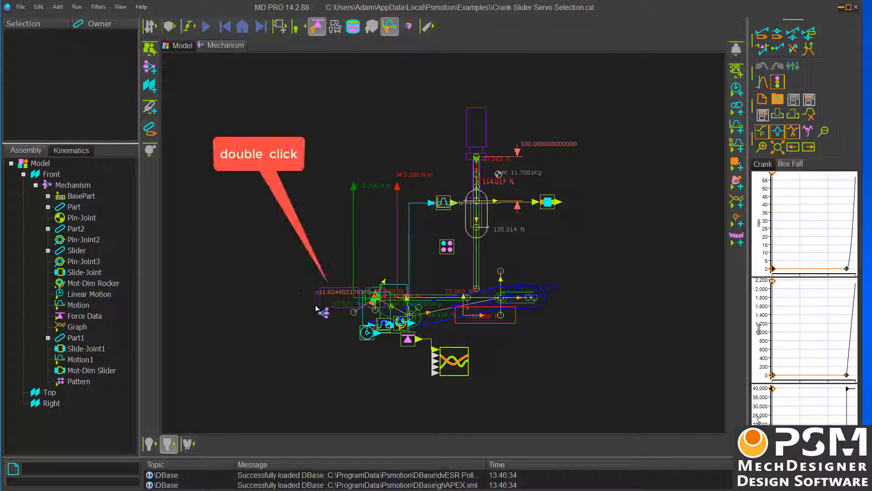
Step: Open the motor torque and speed selection for the Pin-Joint and show the motor and gear-head limit boxes on the charts
{"action": "left_click", "coordinate": [320, 309]}
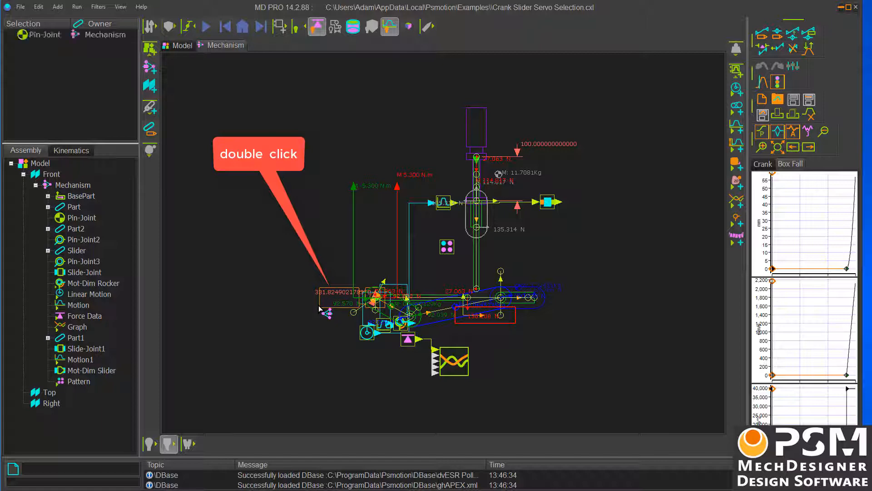
{"action": "double_click", "coordinate": [320, 309]}
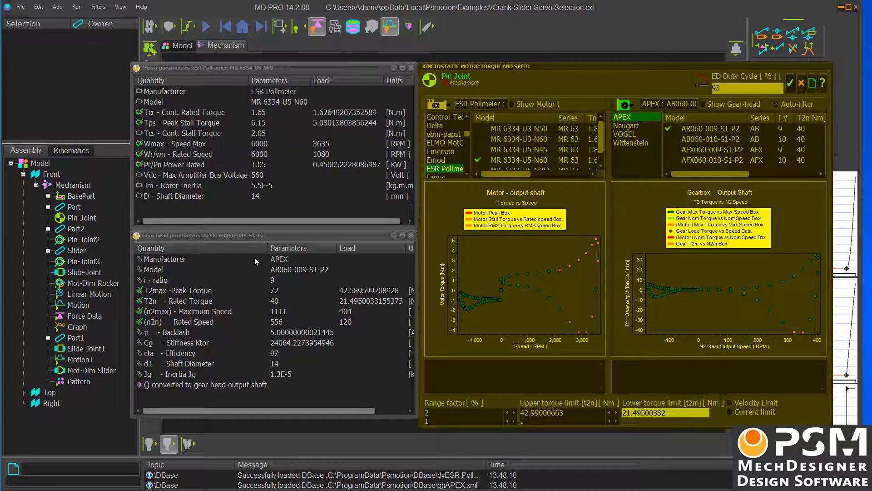
{"action": "left_click", "coordinate": [281, 254]}
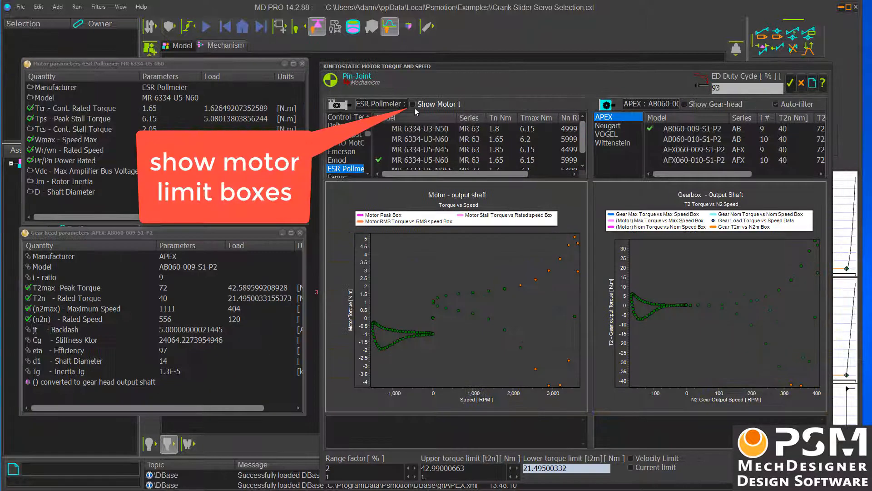
{"action": "left_click", "coordinate": [413, 105]}
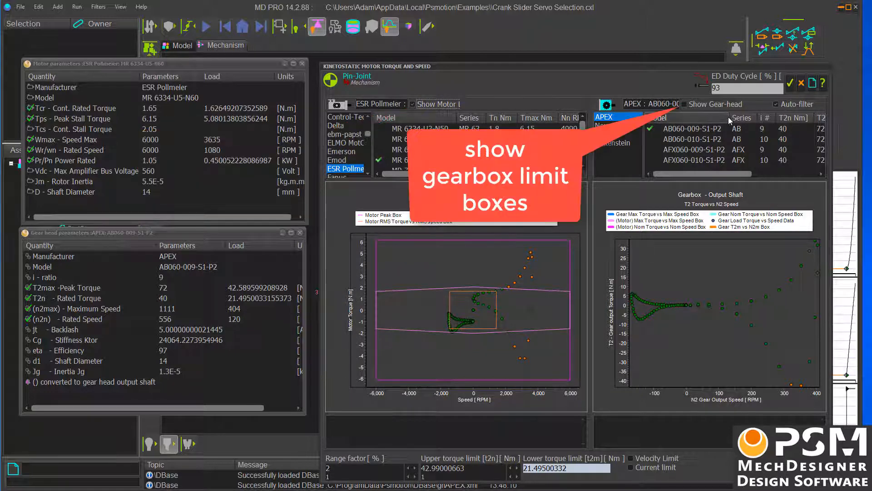
{"action": "left_click", "coordinate": [686, 104]}
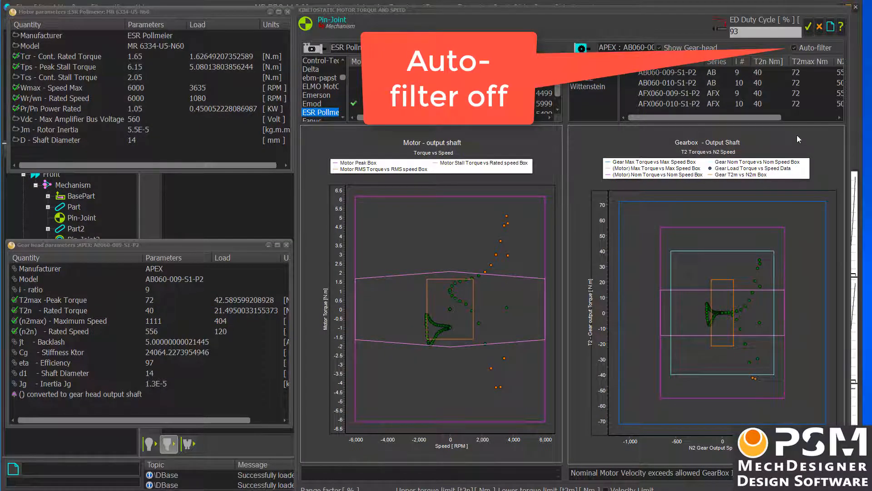
Step: Turn off auto-filtering and restrict the Neugart gearboxes to rated torques (T2n) from 25 to 33 Nm
{"action": "left_click", "coordinate": [794, 48]}
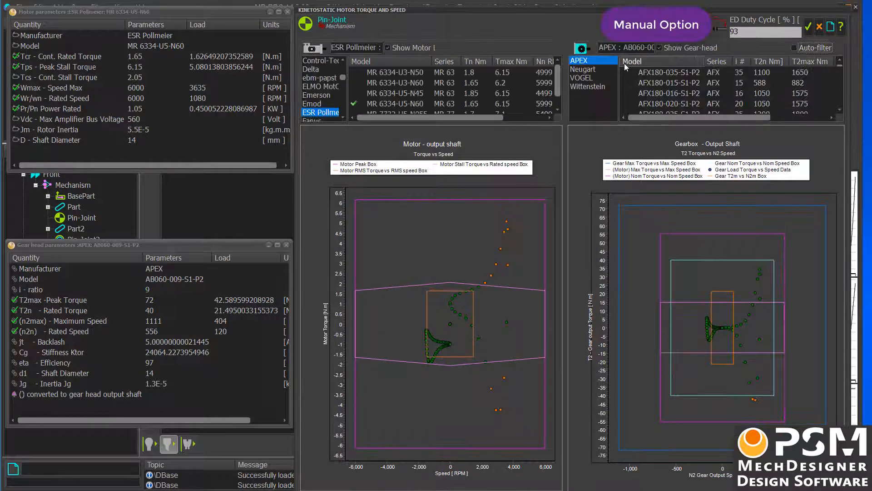
{"action": "left_click", "coordinate": [579, 70]}
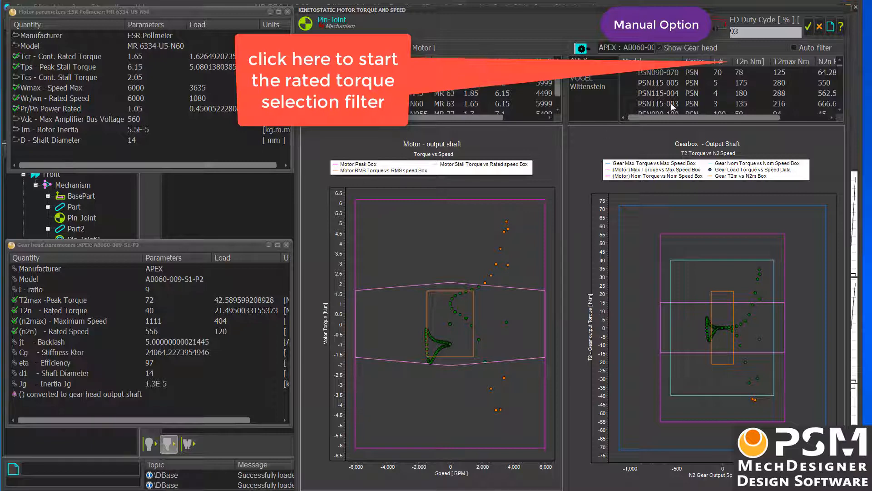
{"action": "left_click", "coordinate": [745, 63]}
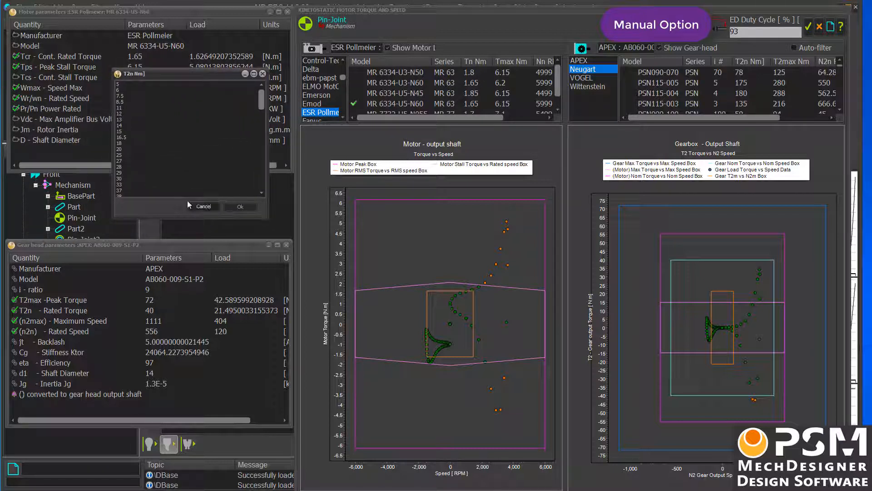
{"action": "left_click", "coordinate": [125, 155]}
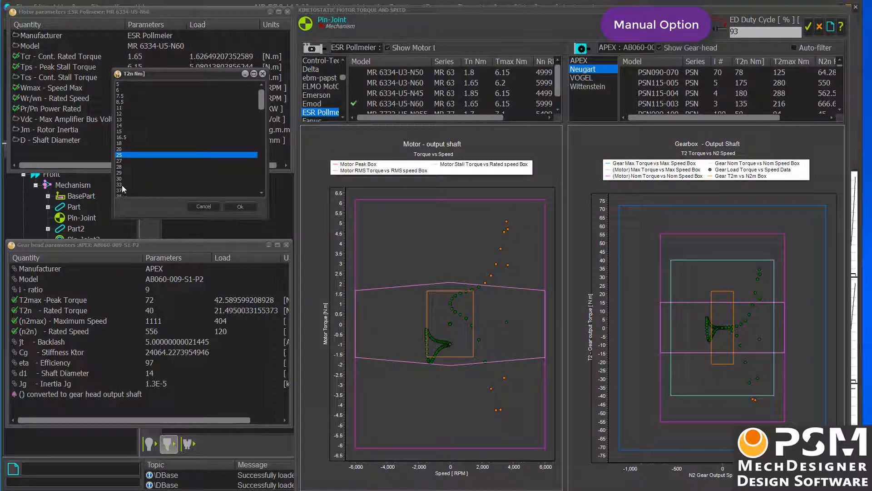
{"action": "left_click", "coordinate": [123, 185], "text": "shift"}
{"action": "left_click", "coordinate": [235, 206]}
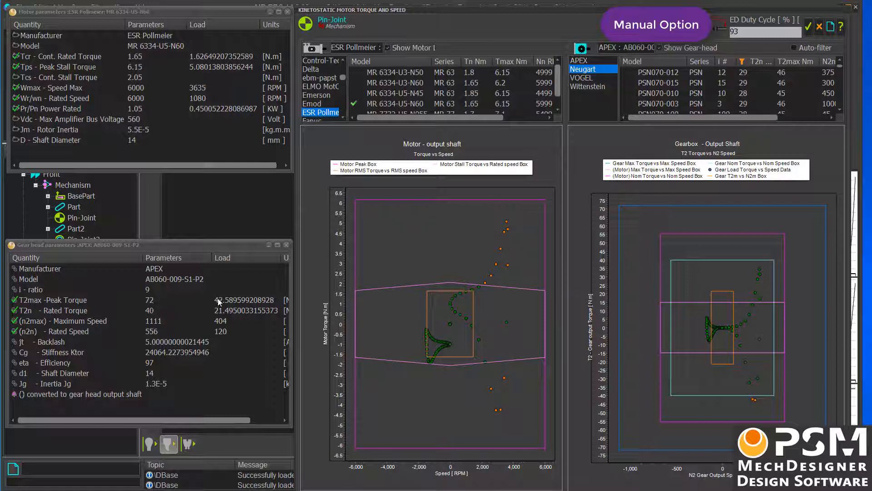
Step: Restrict the Neugart gearboxes further to peak torques (T2max) from 43 to 48 Nm
{"action": "left_click", "coordinate": [793, 66]}
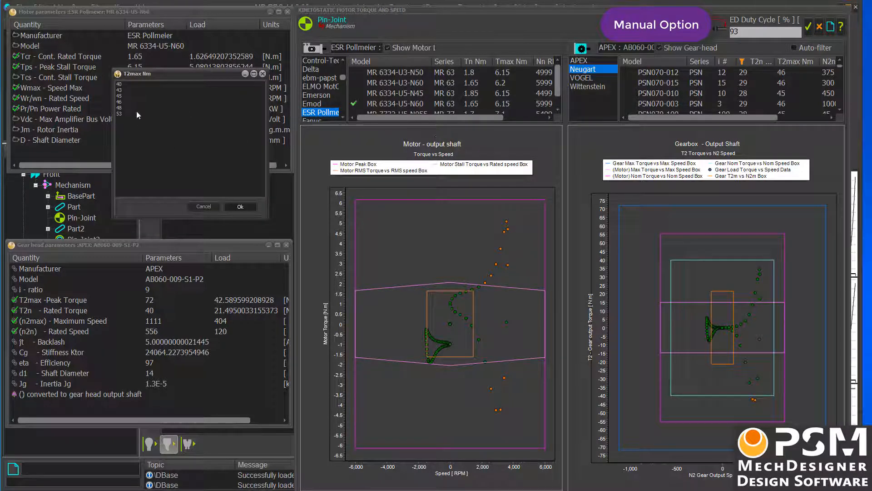
{"action": "left_click", "coordinate": [121, 91]}
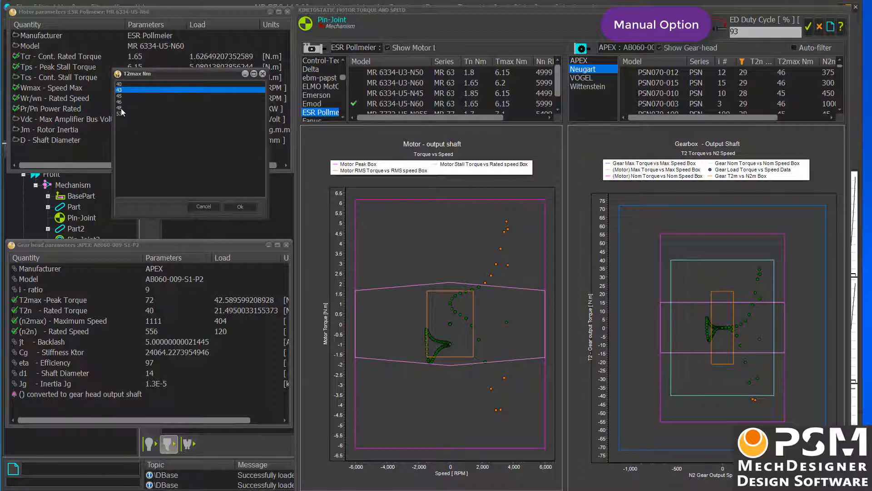
{"action": "left_click", "coordinate": [121, 108], "text": "ctrl"}
{"action": "left_click", "coordinate": [239, 208]}
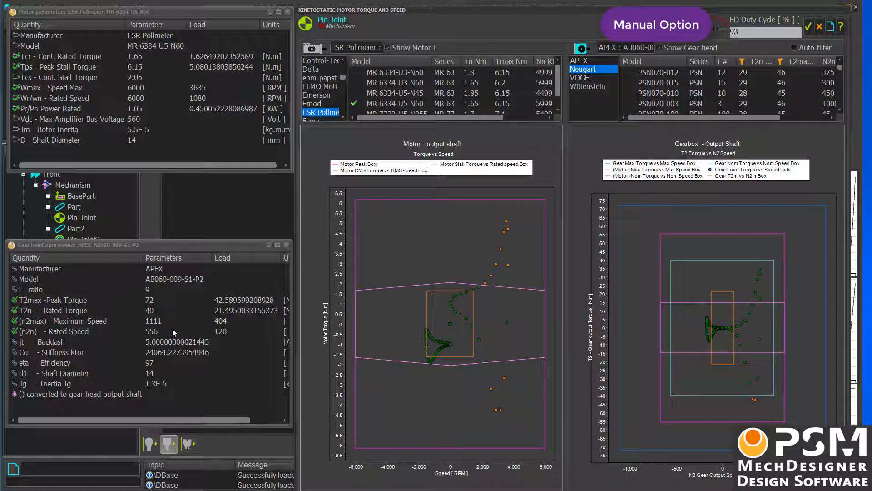
Step: Try to filter the Neugart gearboxes by maximum speed (N2max) starting at 520 RPM, and remove that filter
{"action": "double_click", "coordinate": [223, 323]}
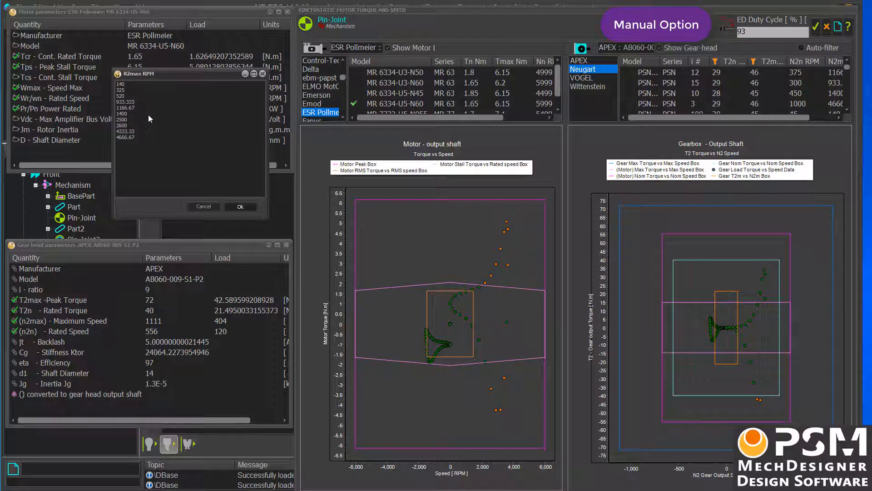
{"action": "left_click", "coordinate": [120, 95]}
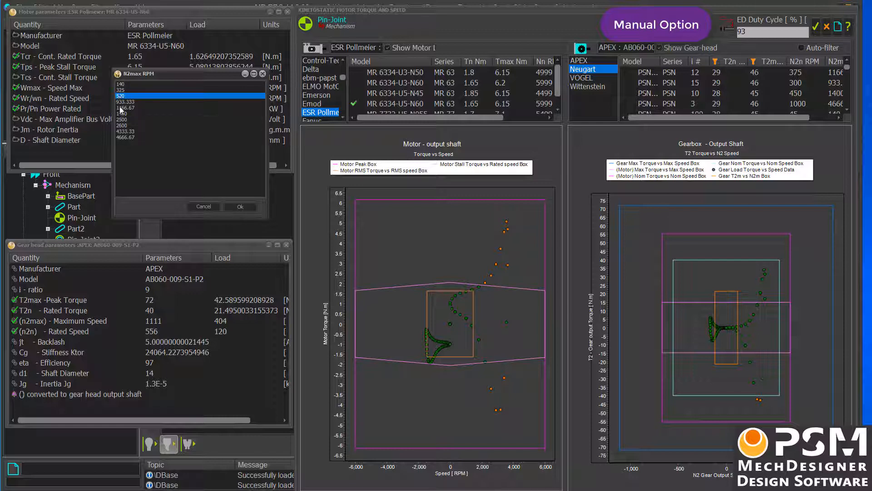
{"action": "left_click", "coordinate": [240, 206]}
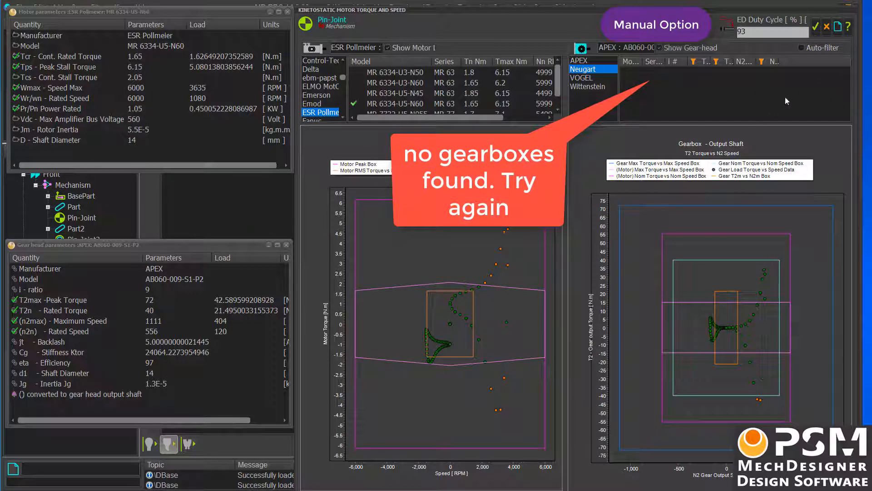
{"action": "left_click", "coordinate": [770, 61]}
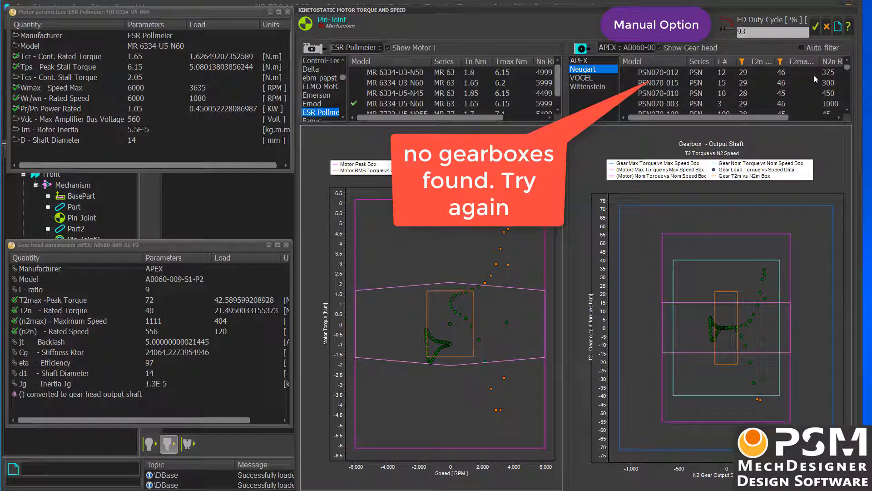
Step: Try to filter the Neugart gearboxes by rated speed (N2n), and remove that filter
{"action": "left_click", "coordinate": [832, 62]}
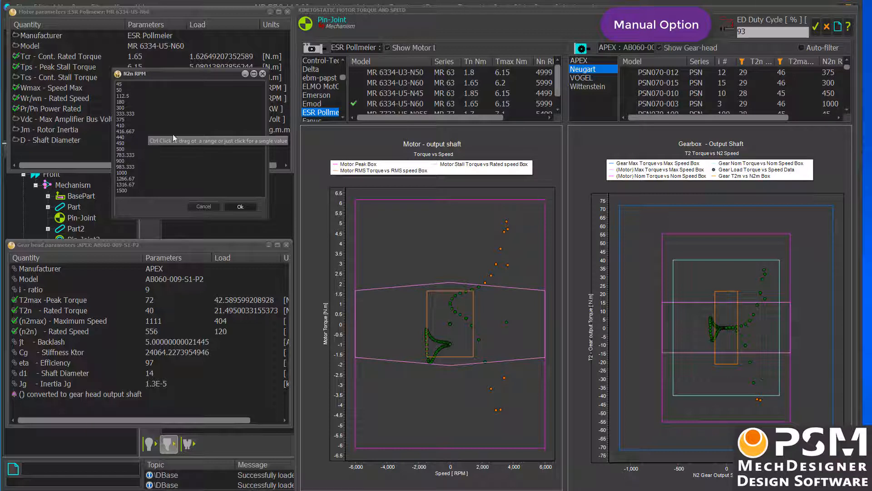
{"action": "left_click", "coordinate": [240, 205]}
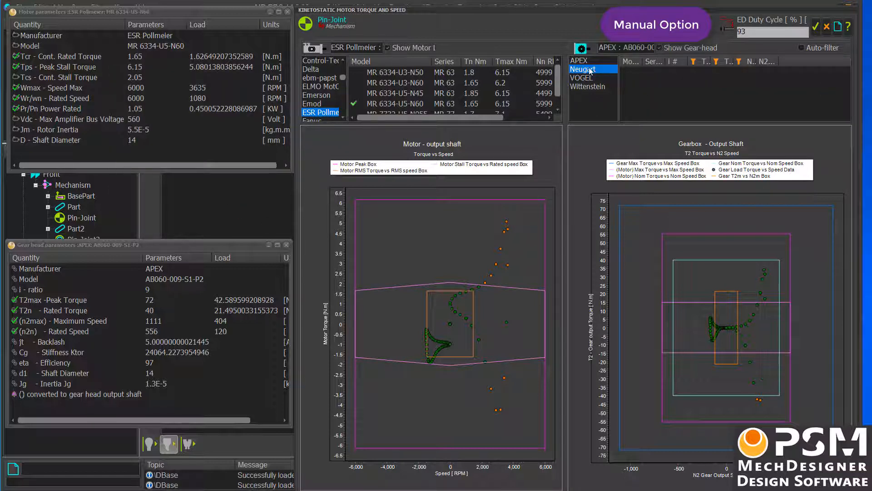
{"action": "left_click", "coordinate": [740, 62]}
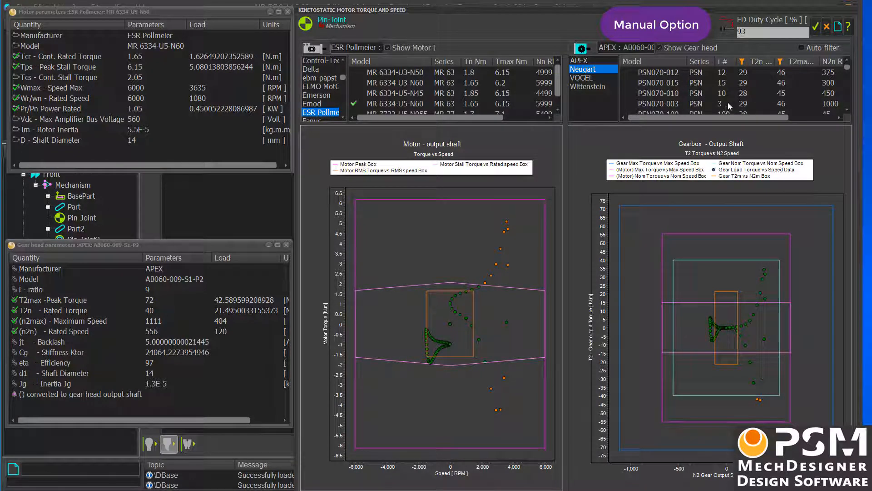
Step: Select the Neugart PSN070-010 gearbox and set the motor manufacturer to Kollmorgen
{"action": "left_click", "coordinate": [654, 95]}
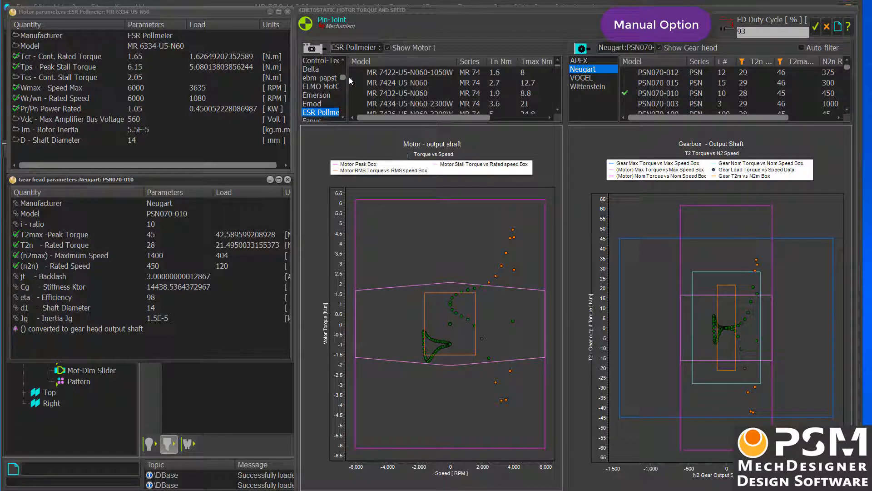
{"action": "left_click_drag", "start_coordinate": [343, 75], "coordinate": [342, 96]}
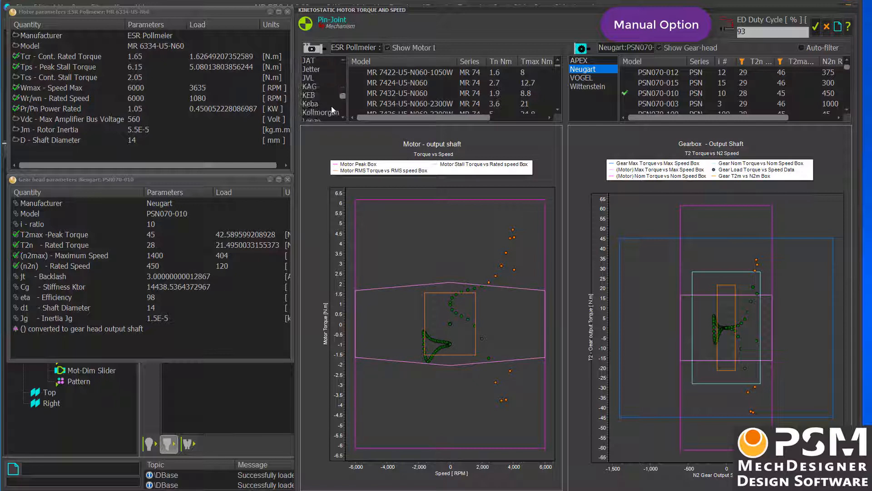
{"action": "left_click", "coordinate": [317, 114]}
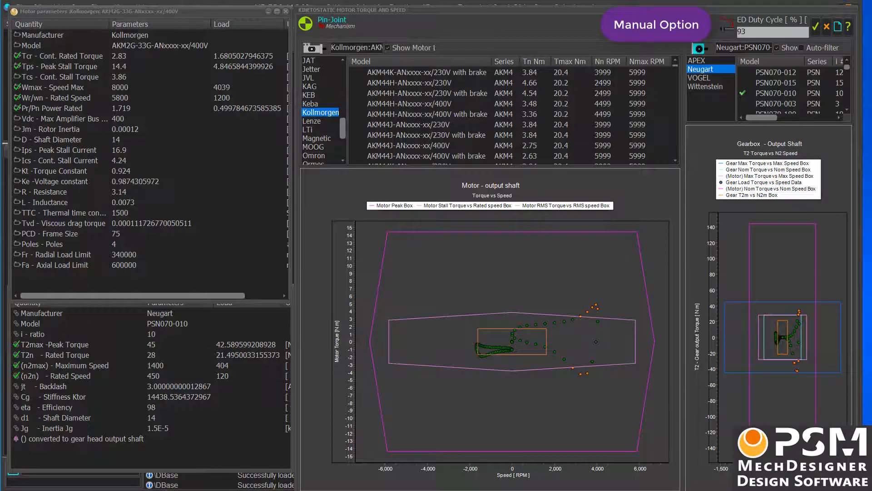
Step: Restrict the Kollmorgen motors to rated torques (Tn) from 1.62 to 1.94 Nm
{"action": "left_click", "coordinate": [534, 62]}
{"action": "left_click_drag", "start_coordinate": [174, 79], "coordinate": [251, 81]}
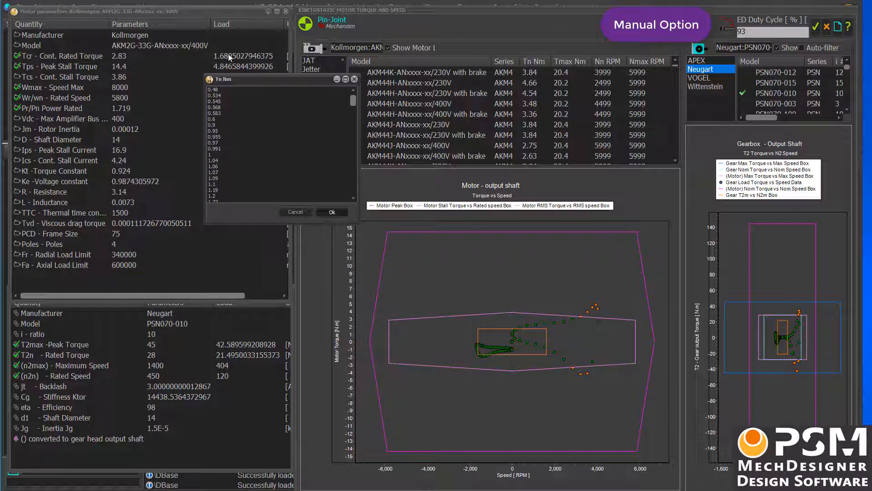
{"action": "left_click_drag", "start_coordinate": [350, 100], "coordinate": [353, 122]}
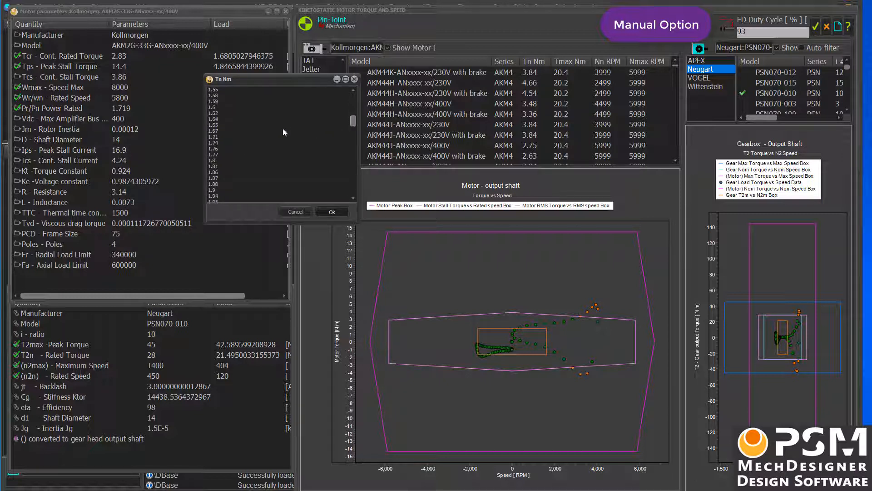
{"action": "left_click", "coordinate": [214, 113]}
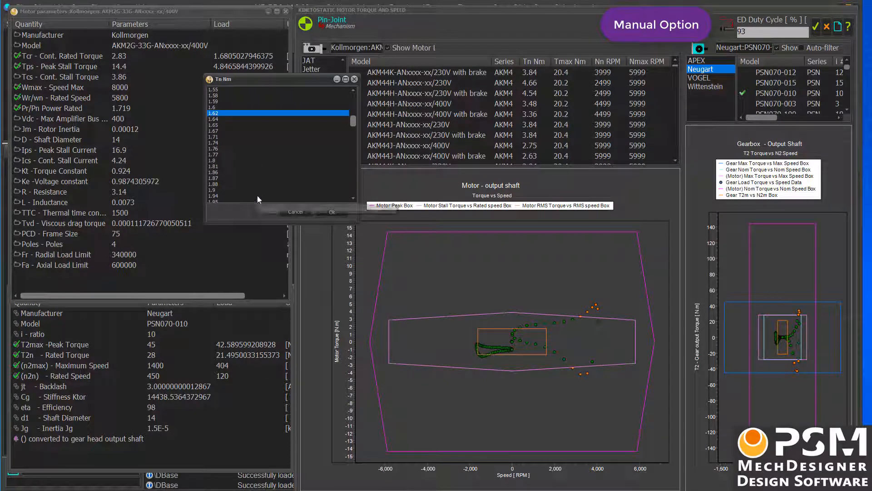
{"action": "left_click", "coordinate": [217, 196], "text": "shift"}
{"action": "left_click", "coordinate": [331, 212]}
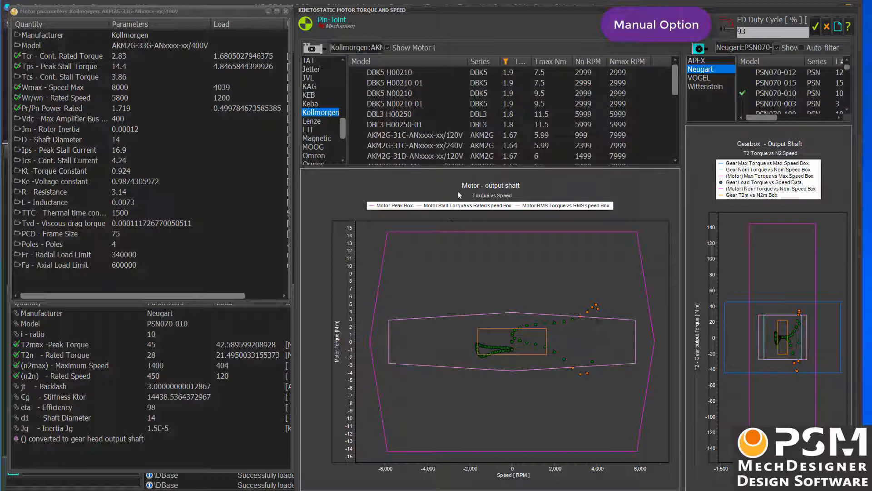
Step: Restrict the Kollmorgen motors to peak torques (Tmax) from 5.93 to 6.28 Nm and select the AKM2G-24F-ANxxxx-xx/120V motor
{"action": "left_click", "coordinate": [548, 61]}
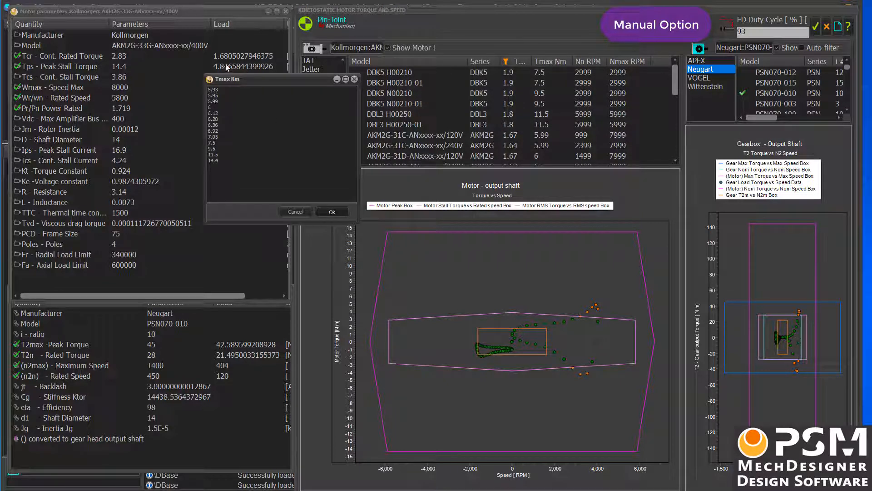
{"action": "left_click", "coordinate": [216, 89]}
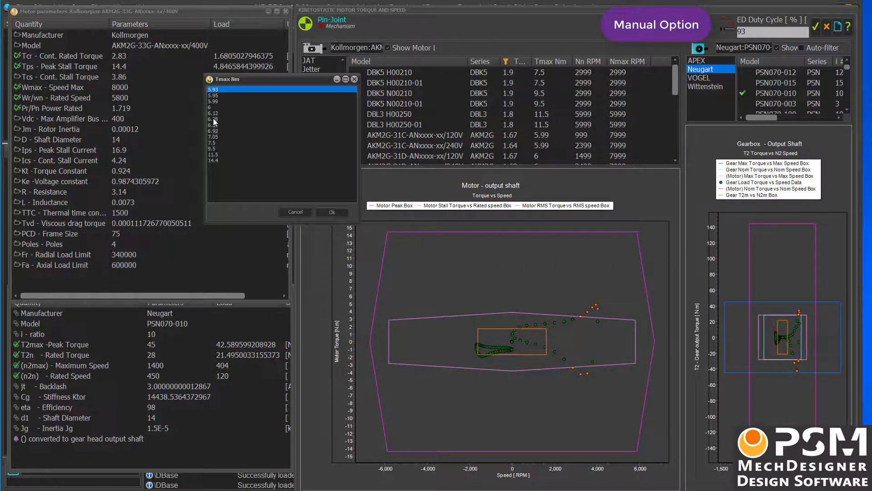
{"action": "left_click", "coordinate": [215, 119], "text": "shift"}
{"action": "left_click", "coordinate": [324, 212]}
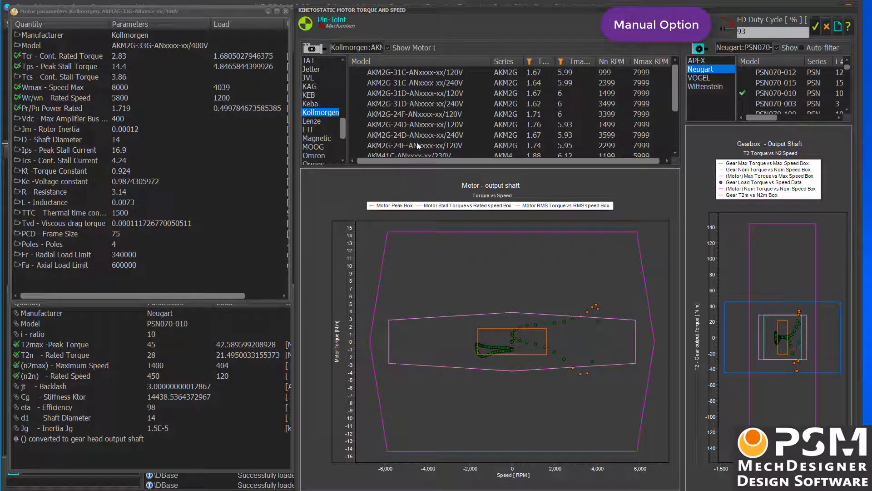
{"action": "left_click", "coordinate": [396, 102]}
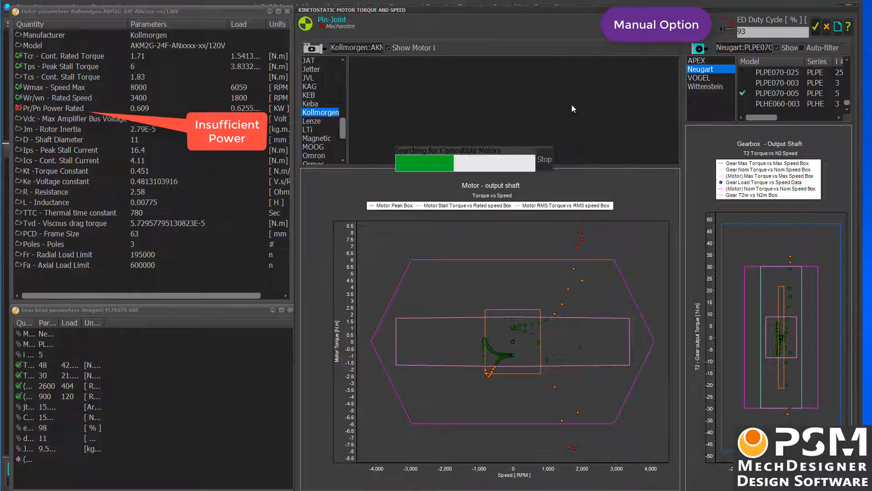
Step: Filter the Kollmorgen motors by a new rated torque (Tn) range and select the DBL3 H00250 motor
{"action": "left_click", "coordinate": [534, 61]}
{"action": "left_click_drag", "start_coordinate": [256, 81], "coordinate": [277, 84]}
{"action": "left_click", "coordinate": [338, 117]}
{"action": "left_click_drag", "start_coordinate": [371, 103], "coordinate": [375, 135]}
{"action": "left_click", "coordinate": [304, 192], "text": "shift"}
{"action": "left_click", "coordinate": [353, 214]}
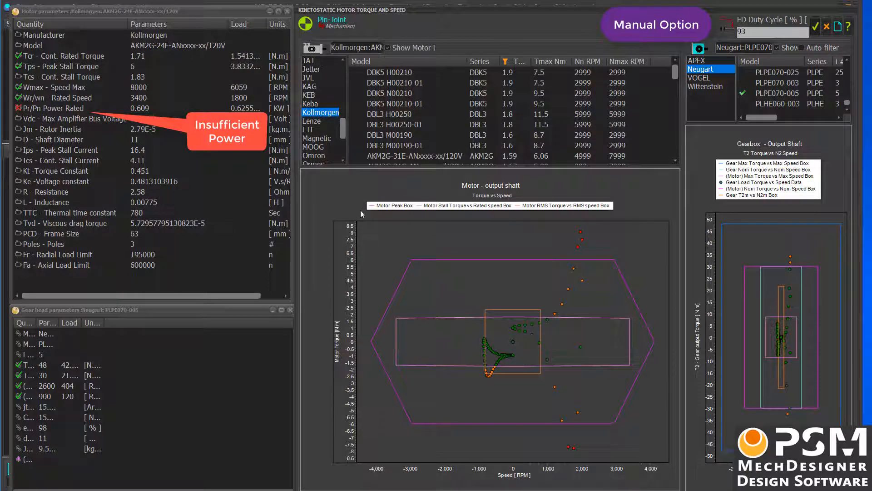
{"action": "left_click", "coordinate": [383, 116]}
Step: Restrict the remaining Kollmorgen motors to peak torques (Tmax) from 8.7 Nm upward
{"action": "left_click", "coordinate": [550, 61]}
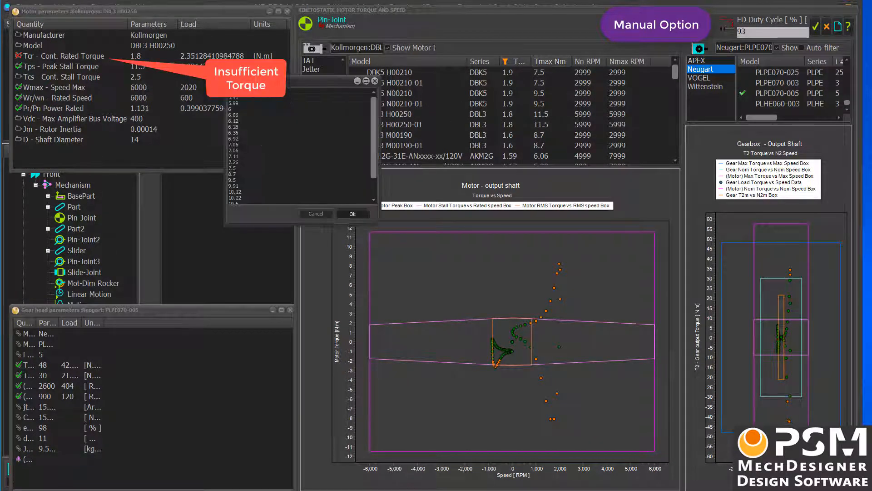
{"action": "left_click_drag", "start_coordinate": [282, 81], "coordinate": [205, 80]}
{"action": "left_click", "coordinate": [189, 173]}
{"action": "scroll", "coordinate": [200, 168], "scroll_direction": "down", "scroll_amount": 2}
{"action": "left_click", "coordinate": [202, 179], "text": "shift"}
{"action": "left_click", "coordinate": [309, 213]}
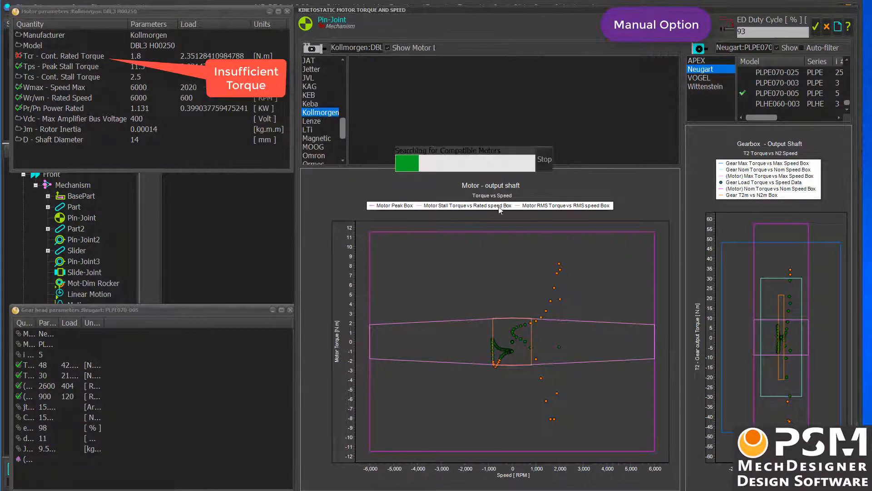
Step: Select the DBL3 M00190 motor and resize the motor parameter columns so the parameter and load values can be read
{"action": "left_click", "coordinate": [390, 93]}
{"action": "left_click_drag", "start_coordinate": [80, 24], "coordinate": [91, 24]}
{"action": "left_click_drag", "start_coordinate": [112, 25], "coordinate": [151, 25]}
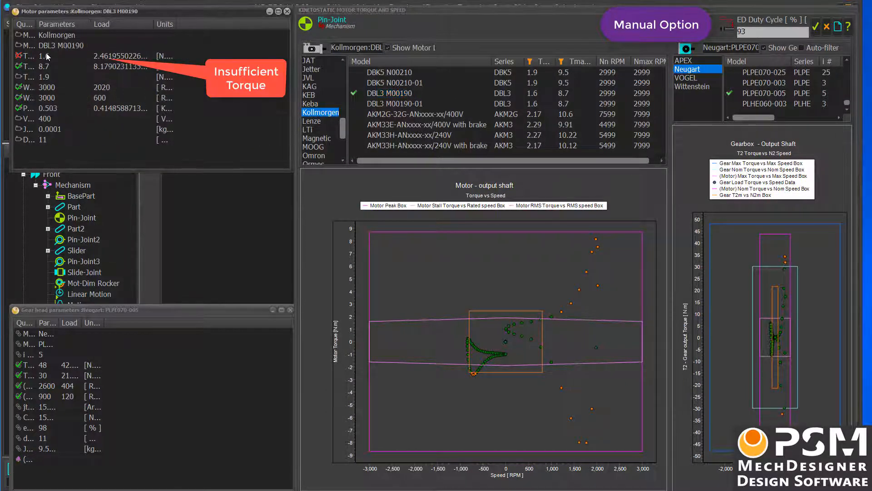
Step: Restrict the Kollmorgen motors to rated torques (Tn) from 2.6 to 2.78 Nm and select the AKM33E-ANxxxx-xx/230V motor
{"action": "left_click", "coordinate": [535, 64]}
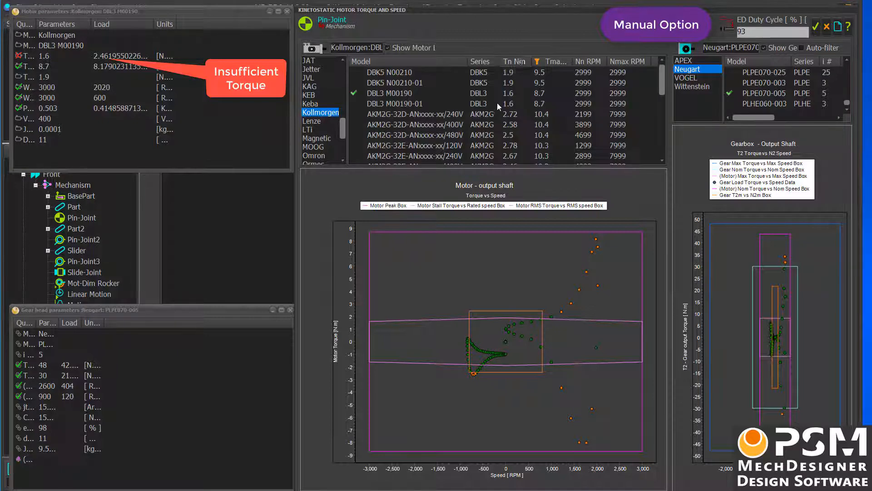
{"action": "left_click", "coordinate": [198, 167]}
{"action": "scroll", "coordinate": [227, 177], "scroll_direction": "down", "scroll_amount": 1}
{"action": "left_click", "coordinate": [259, 185], "text": "ctrl"}
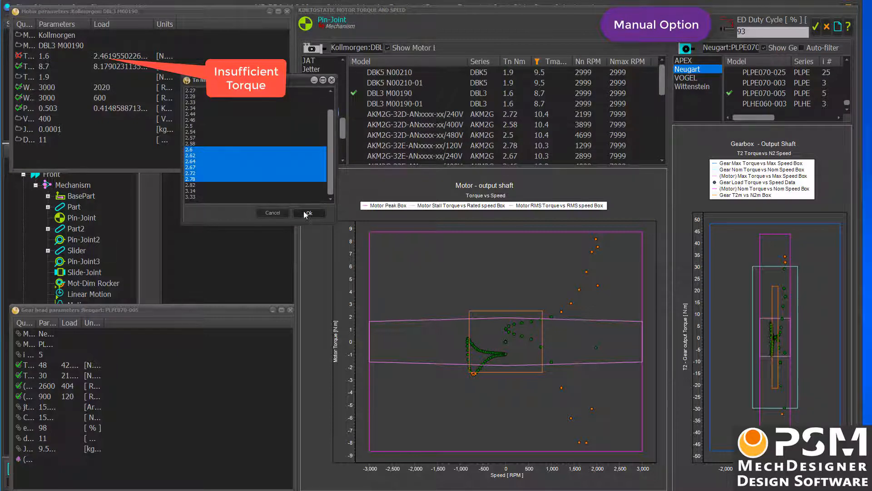
{"action": "left_click", "coordinate": [310, 213]}
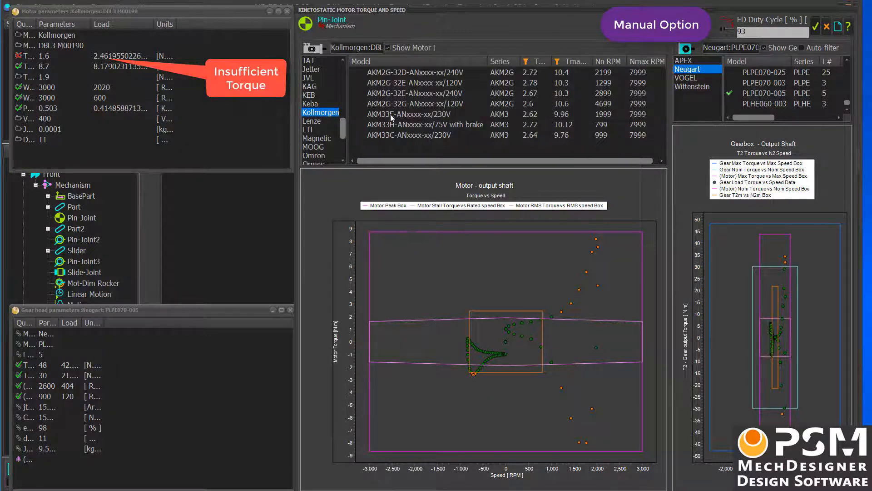
{"action": "left_click", "coordinate": [391, 114]}
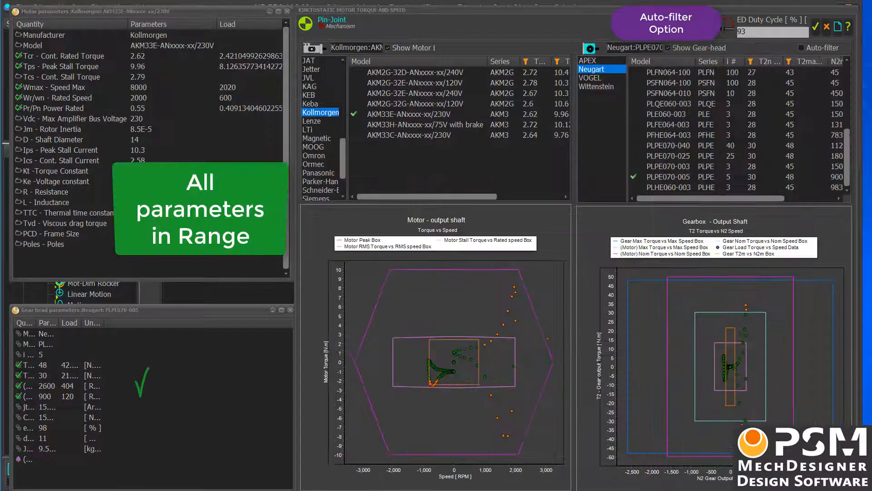
Step: Auto-filter the Neugart gear-heads, select the PSBN070-004 gearbox and choose the Kollmorgen AKM2G-42H-ANxxxx-xx/120V motor
{"action": "left_click", "coordinate": [802, 48]}
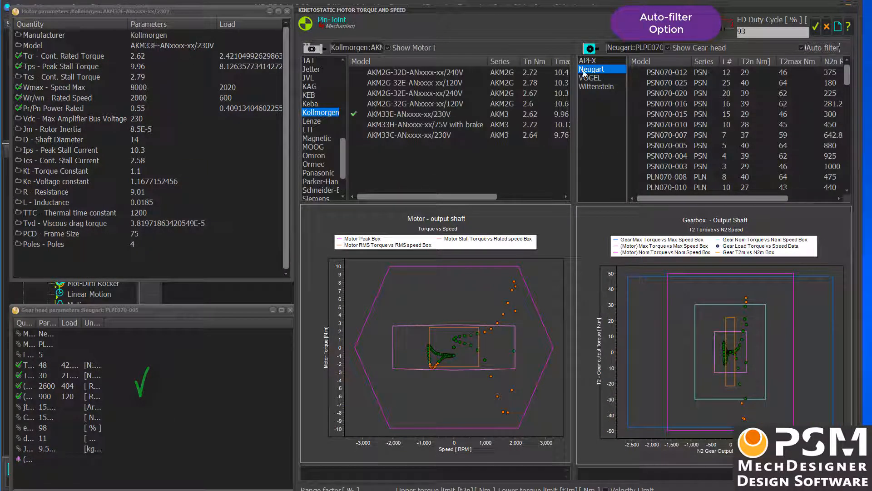
{"action": "left_click", "coordinate": [584, 71]}
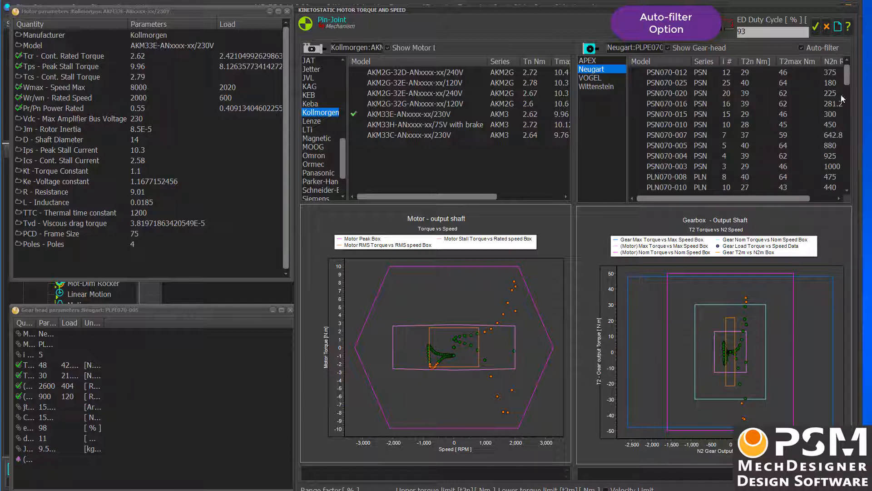
{"action": "left_click_drag", "start_coordinate": [847, 77], "coordinate": [846, 102]}
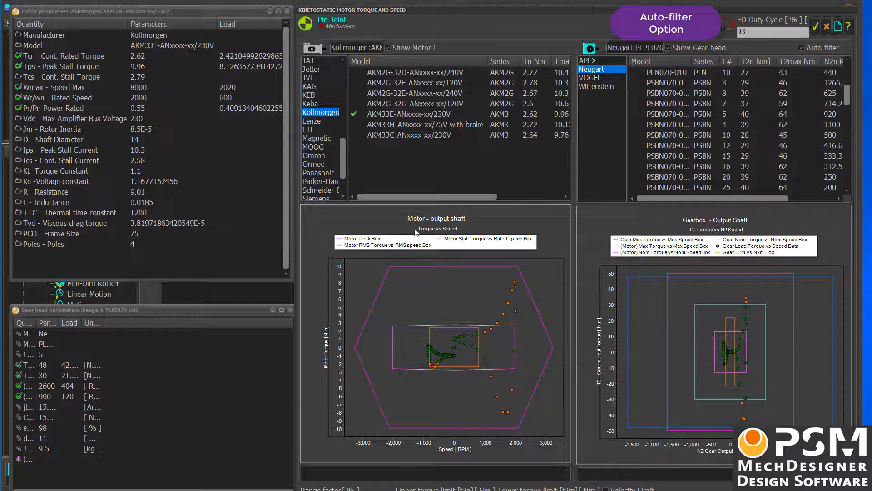
{"action": "left_click", "coordinate": [654, 126]}
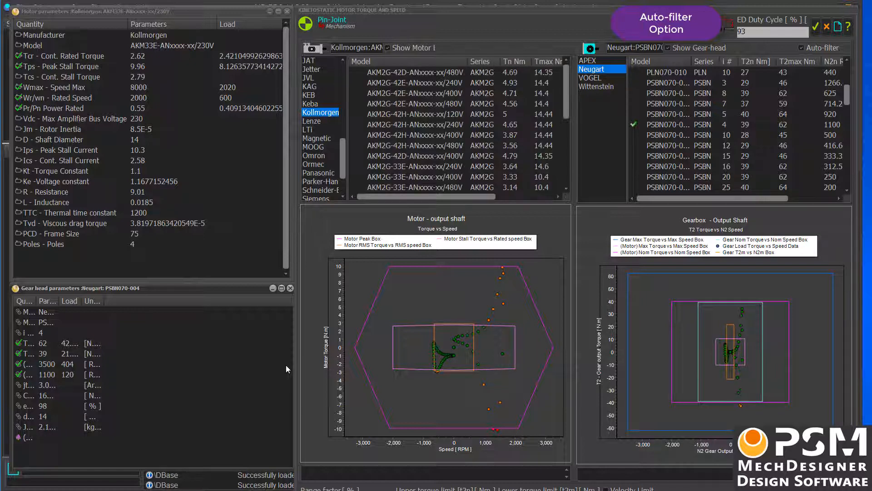
{"action": "double_click", "coordinate": [419, 114]}
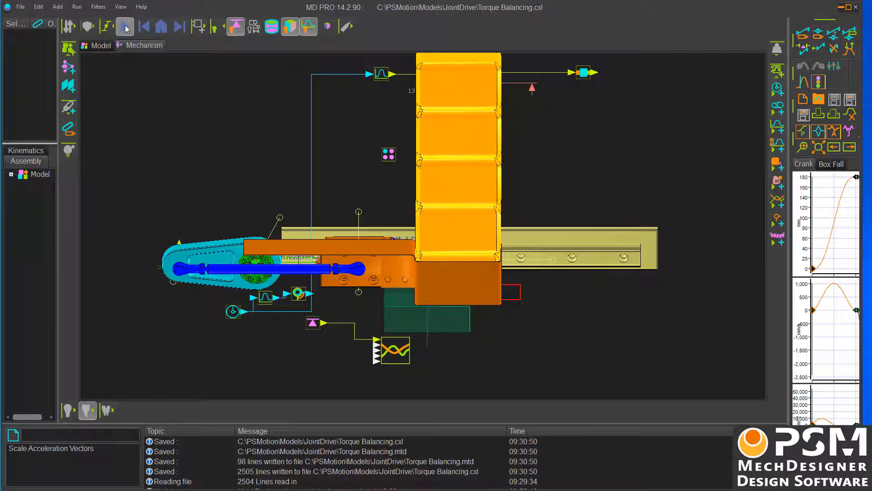
Step: Run the Torque Balancing mechanism through its machine cycle
{"action": "left_click", "coordinate": [126, 28]}
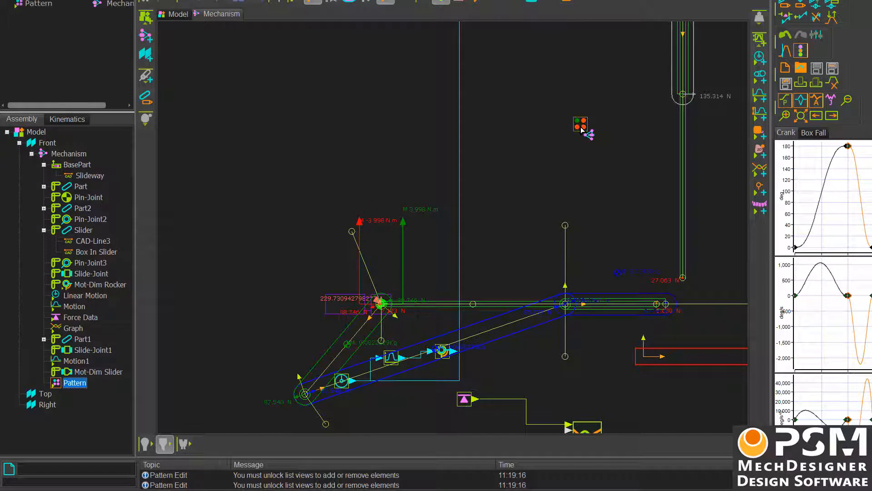
Step: Open the mechanism's Pattern for editing and pick Box In Slider among its pattern elements
{"action": "double_click", "coordinate": [576, 131]}
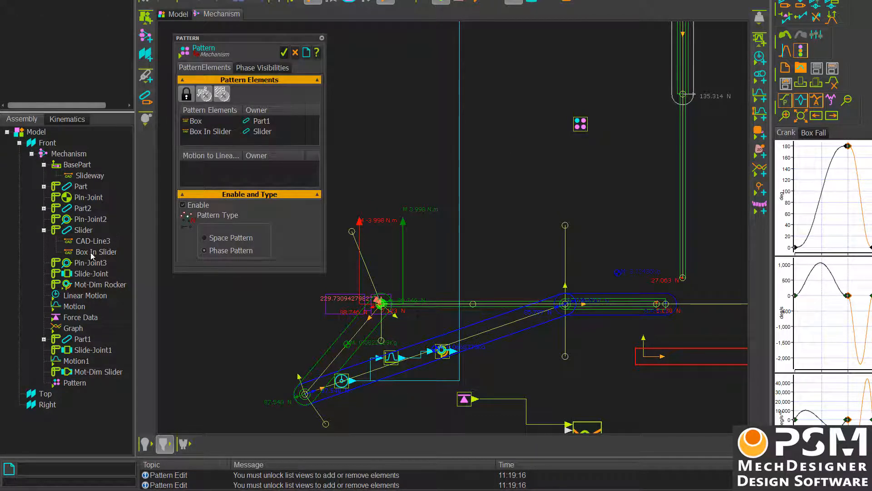
{"action": "left_click", "coordinate": [93, 252]}
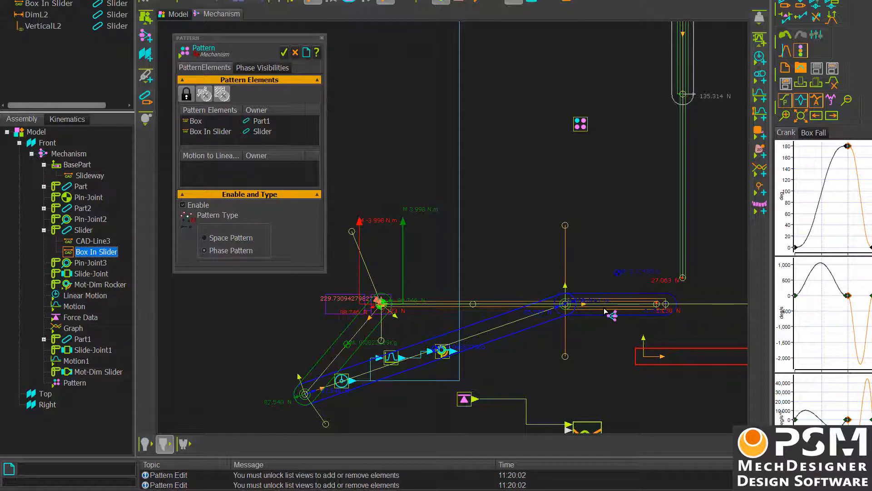
{"action": "left_click", "coordinate": [196, 133]}
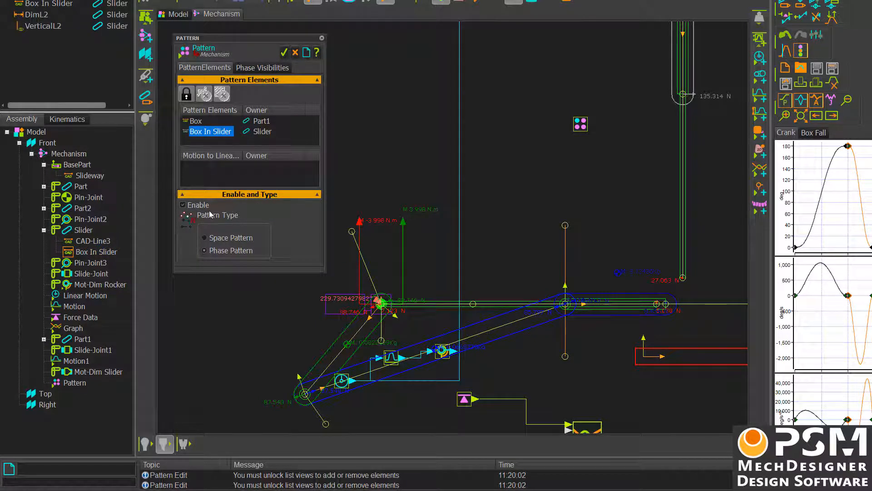
Step: Examine the phase visibility of Box In Slider in the pattern and accept the settings to close the pattern
{"action": "left_click", "coordinate": [263, 68]}
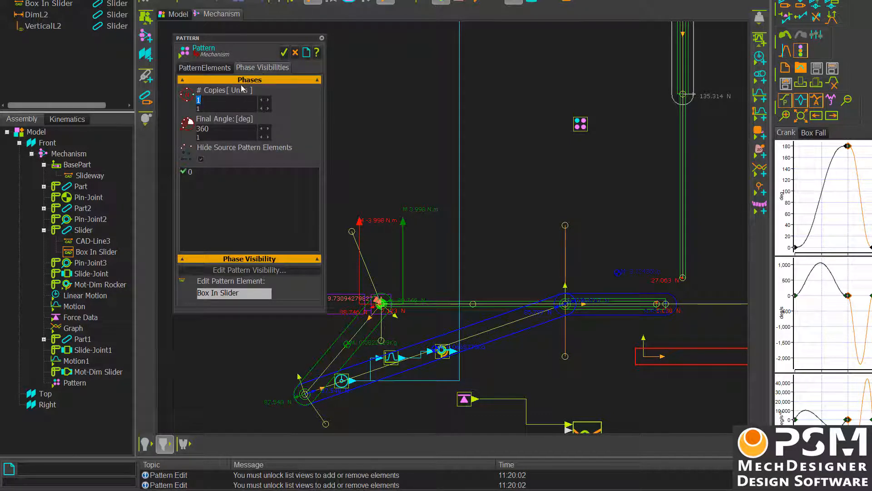
{"action": "left_click", "coordinate": [227, 80]}
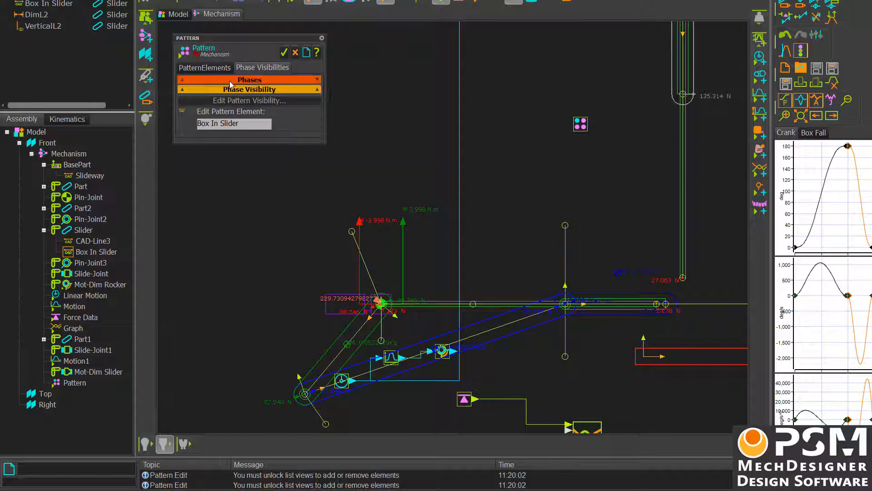
{"action": "left_click", "coordinate": [222, 101]}
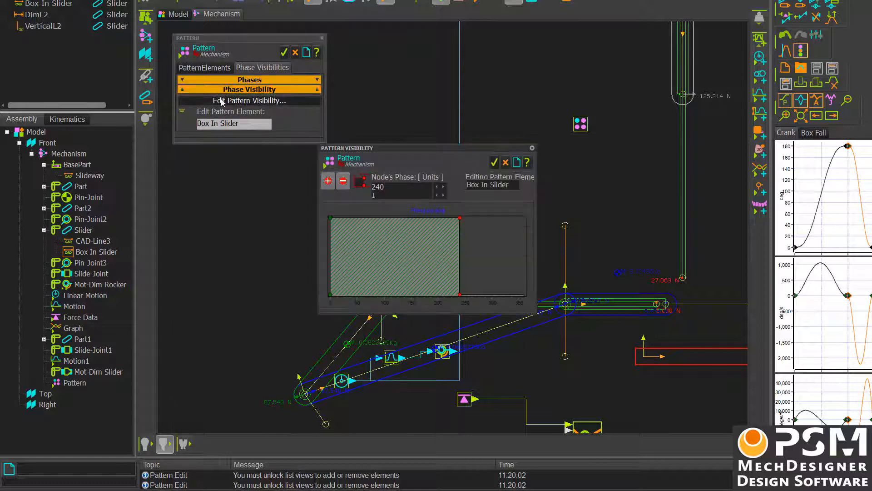
{"action": "left_click_drag", "start_coordinate": [405, 155], "coordinate": [259, 158]}
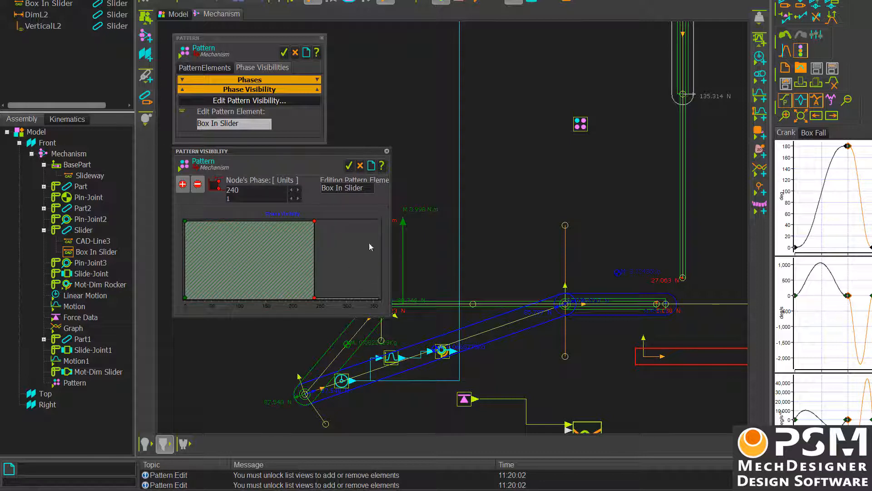
{"action": "left_click", "coordinate": [351, 163]}
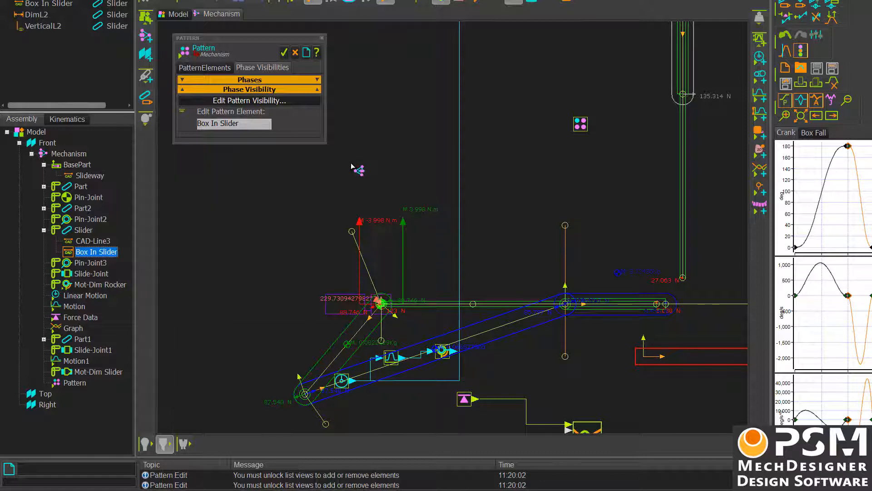
{"action": "left_click", "coordinate": [284, 53]}
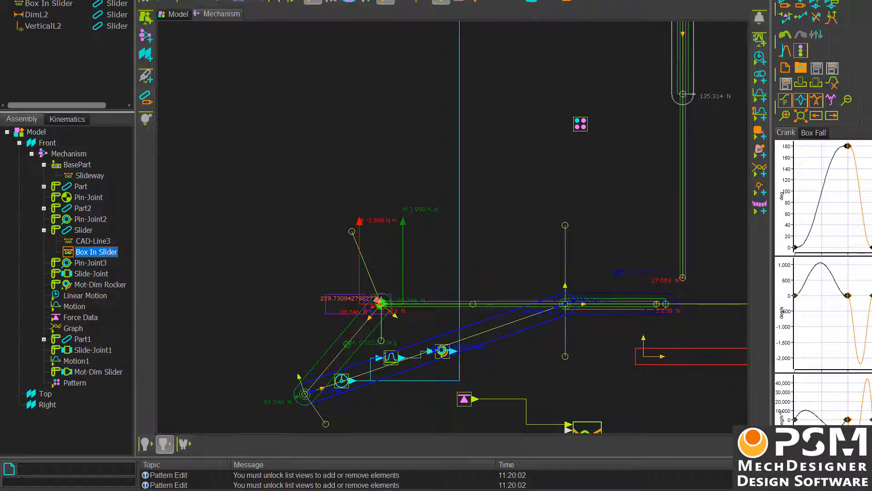